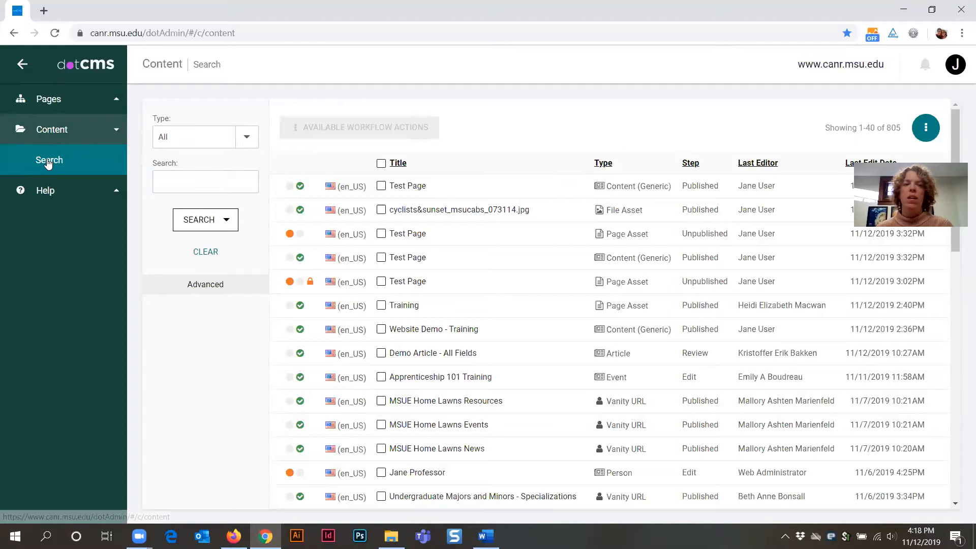
Step: Refresh the content search and filter it to the Person content type, showing only person entries
click(48, 160)
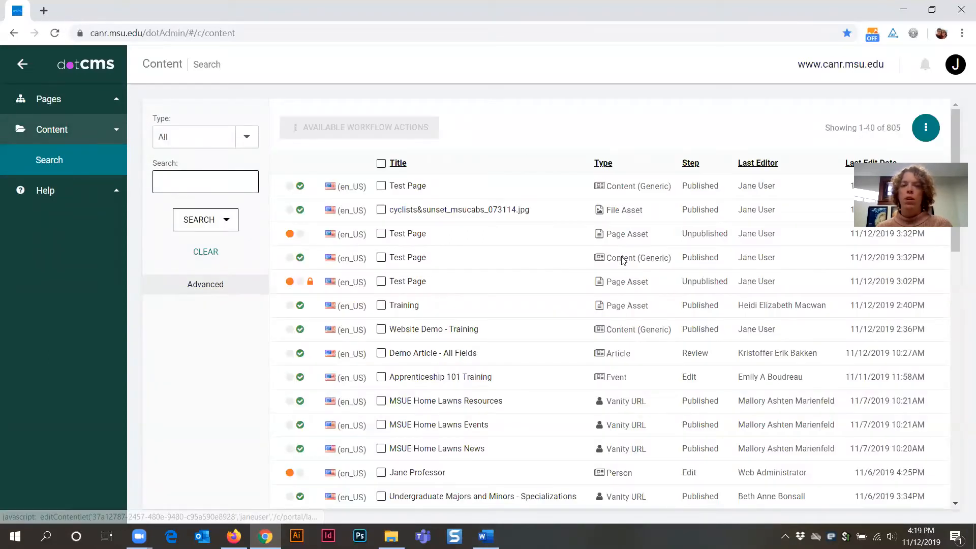
click(247, 142)
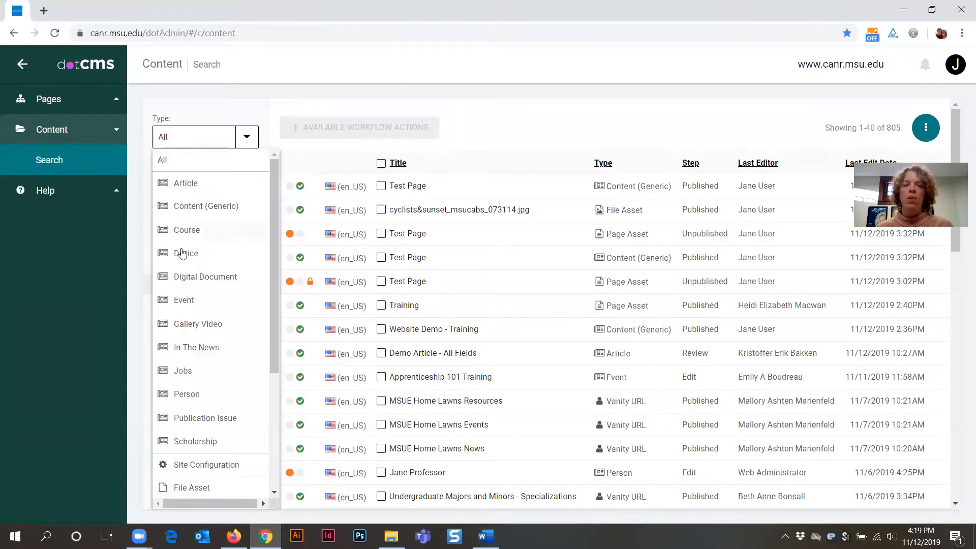
click(187, 396)
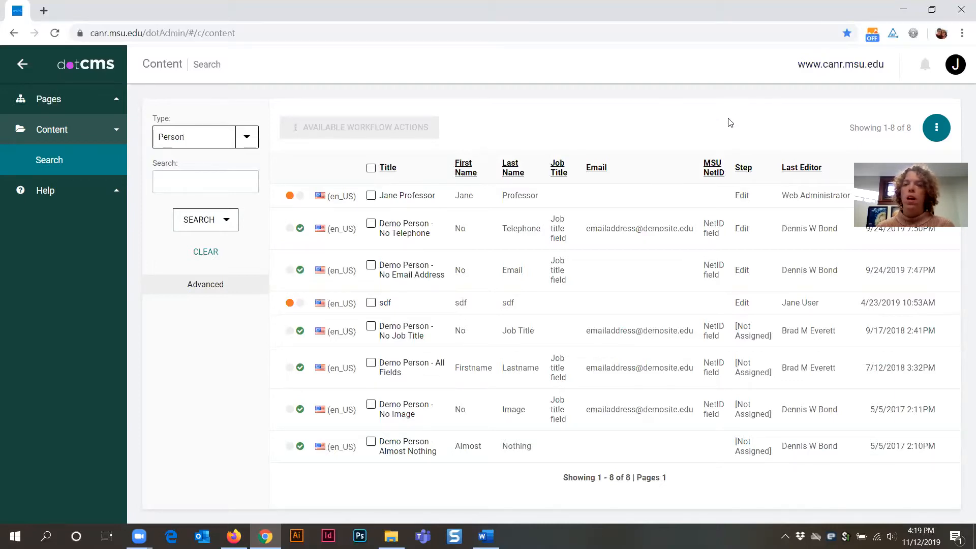
click(937, 132)
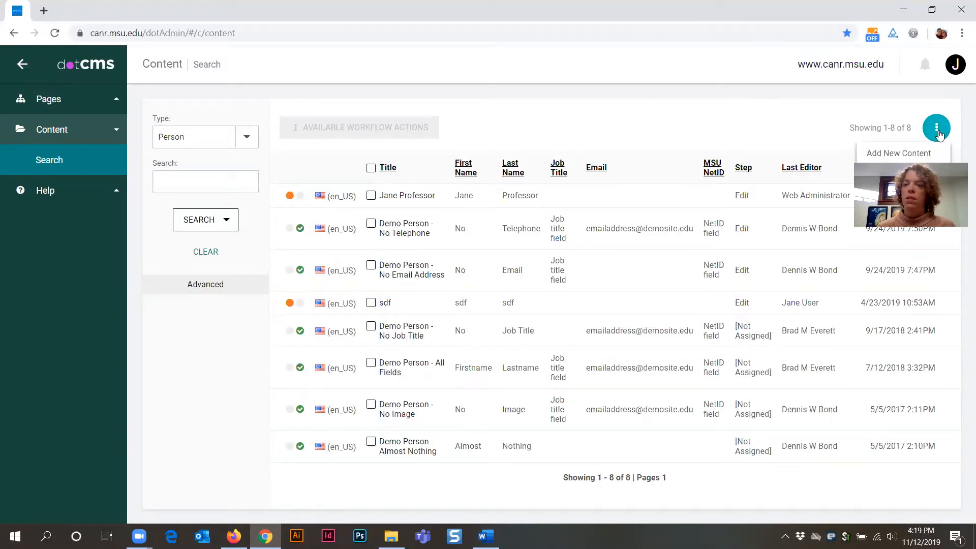
Step: Start a new Person entry and review its blank Host and Title fields
click(899, 154)
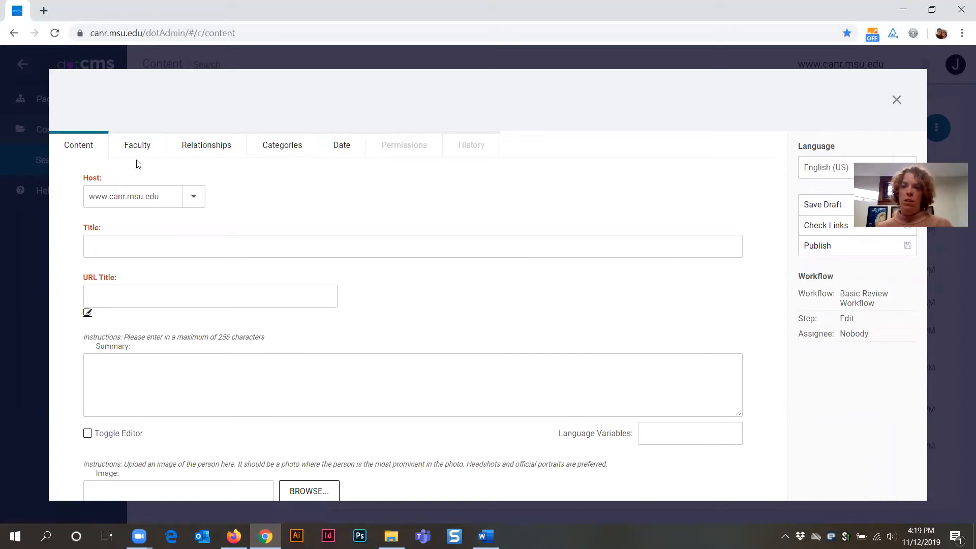
drag(87, 179, 183, 174)
click(253, 197)
click(148, 246)
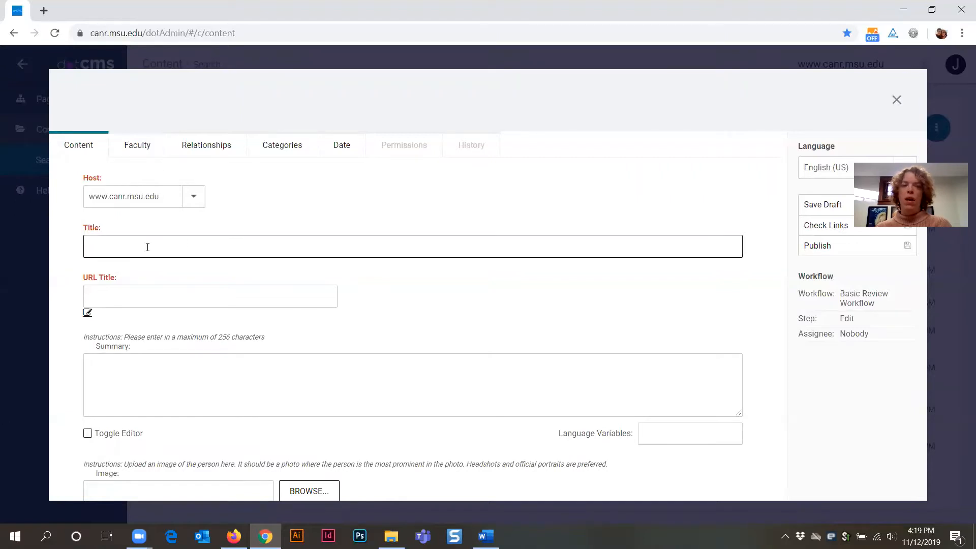
click(266, 273)
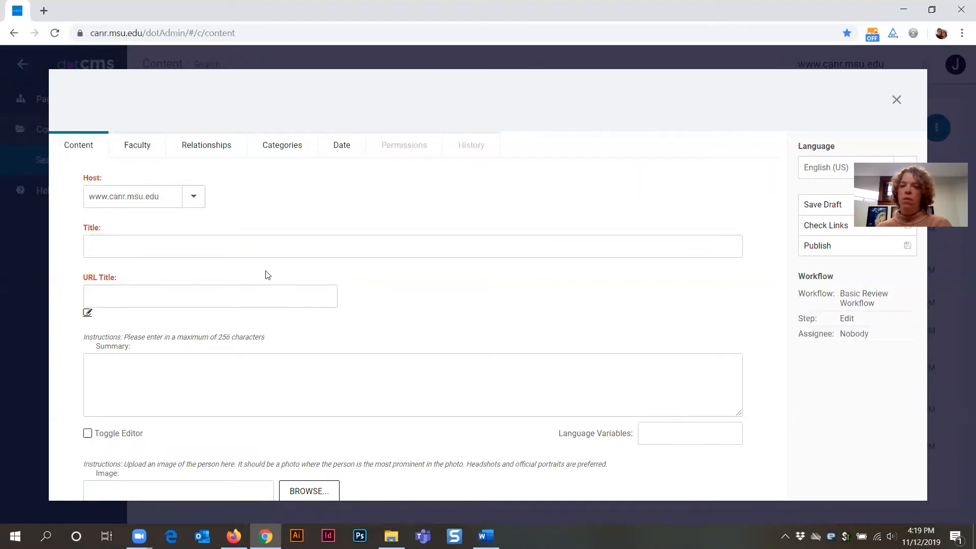
drag(79, 179, 117, 179)
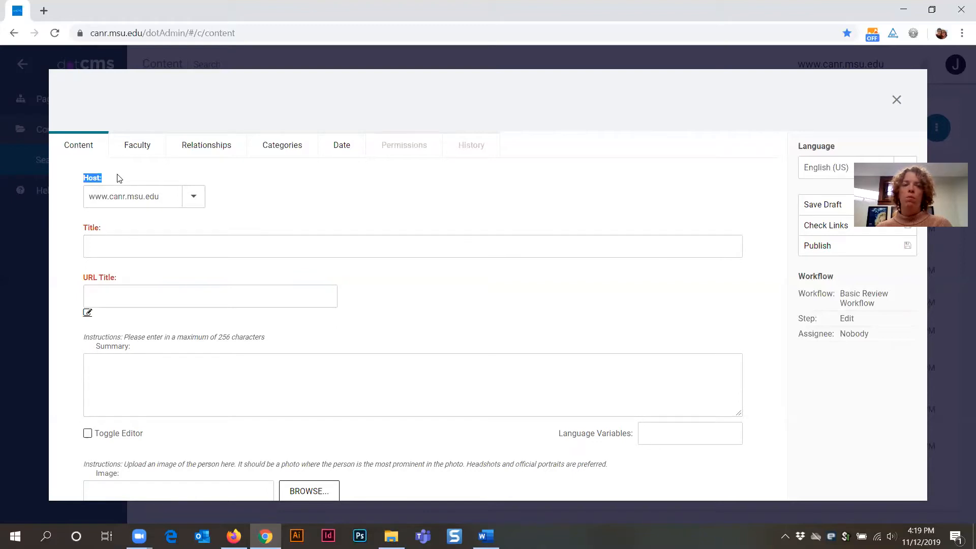
click(195, 199)
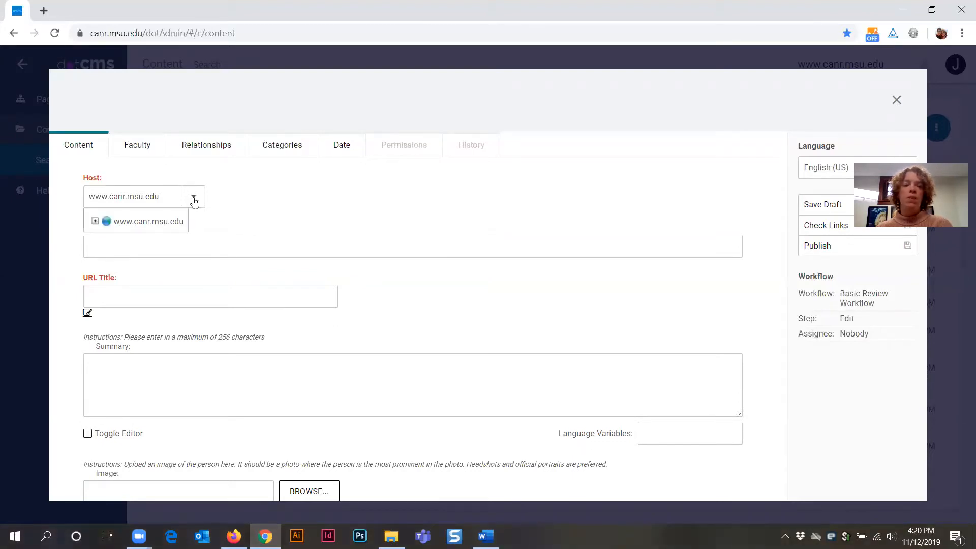
click(95, 221)
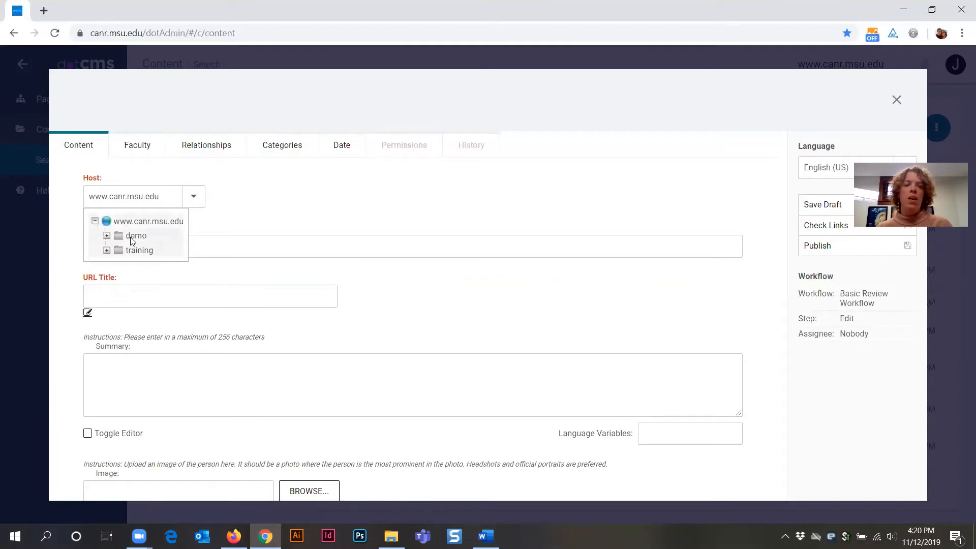
click(134, 237)
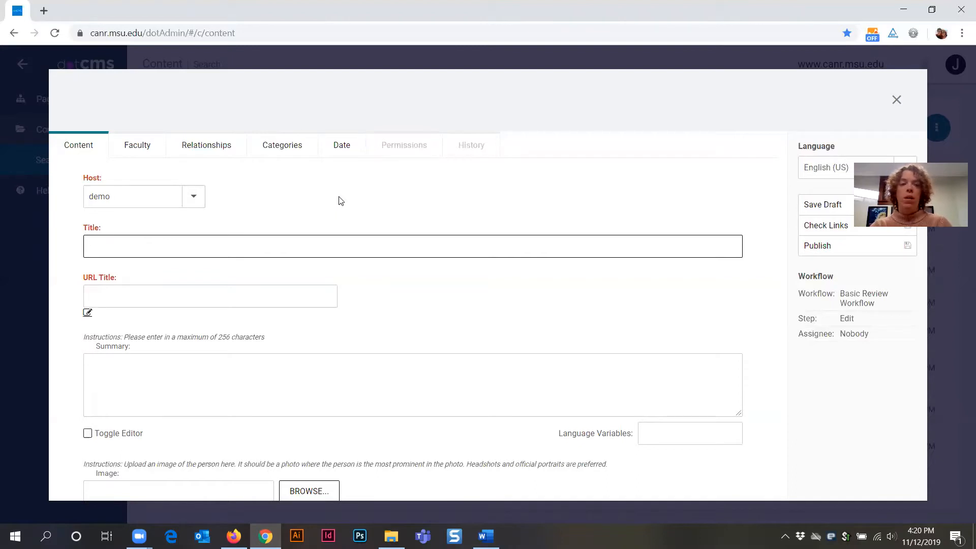
Step: Enter the person's full name as the title, then consult the MSU faculty page for reference
text(ane User)
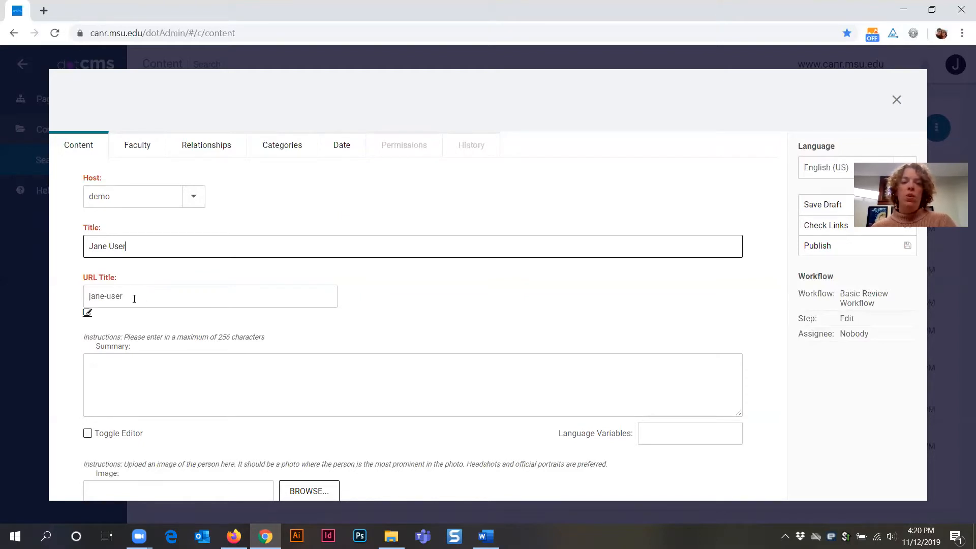
click(123, 367)
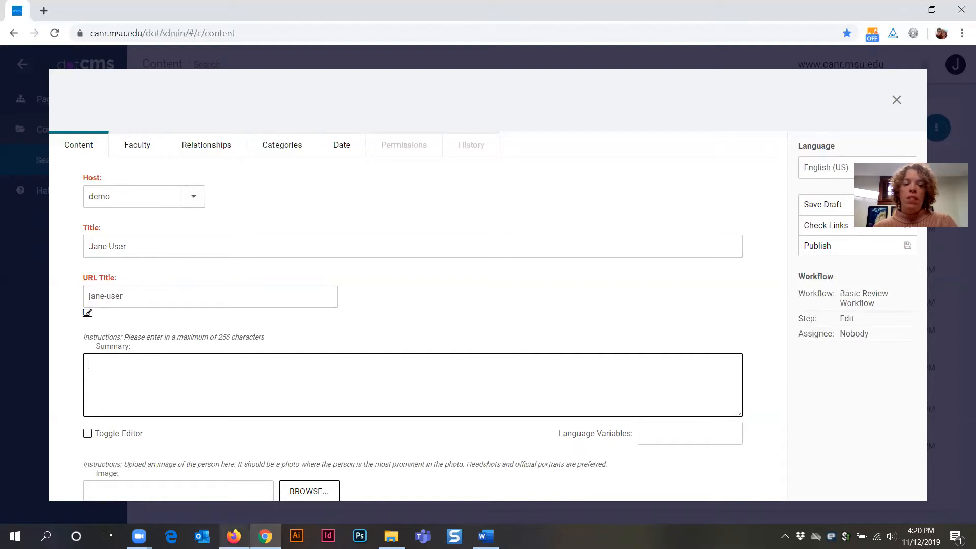
click(233, 535)
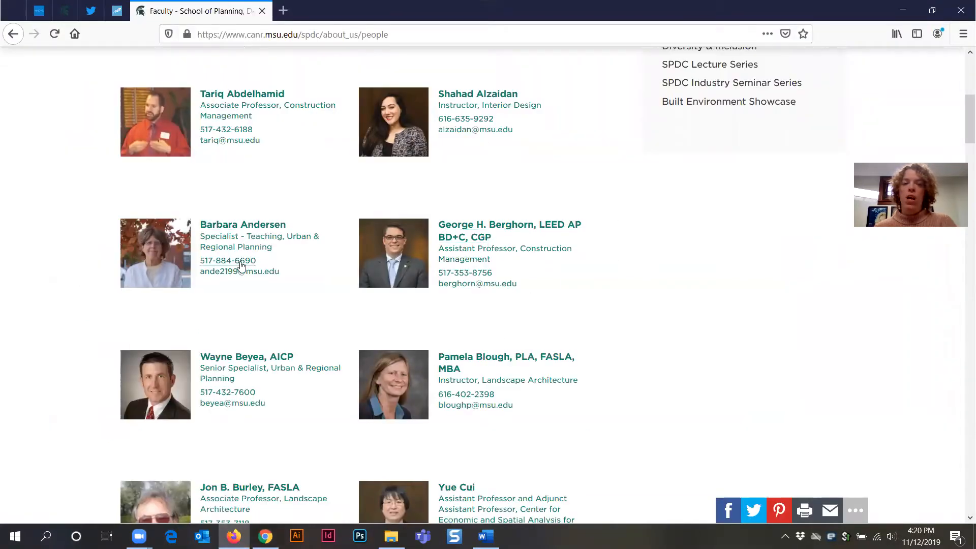
click(903, 11)
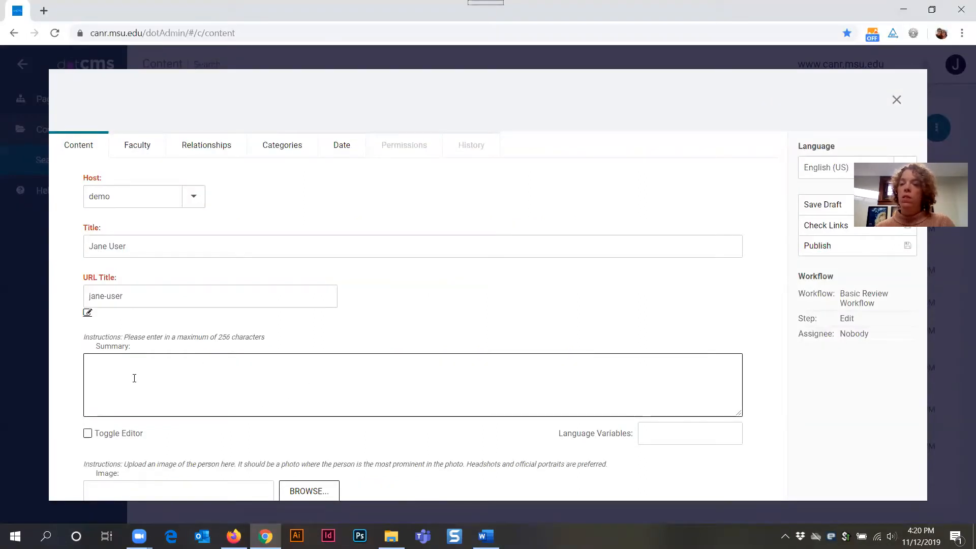
scroll(409, 349, down, 5)
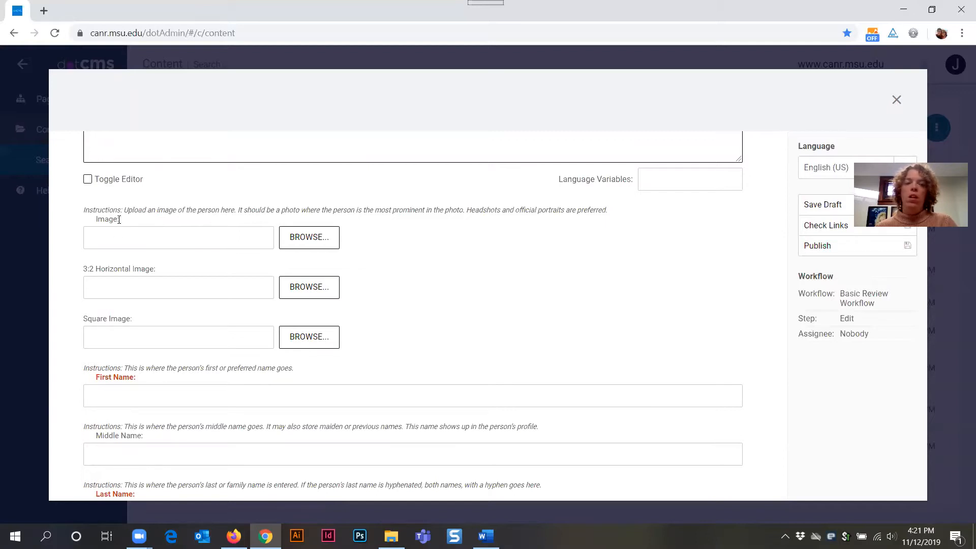
click(100, 240)
drag(159, 269, 96, 269)
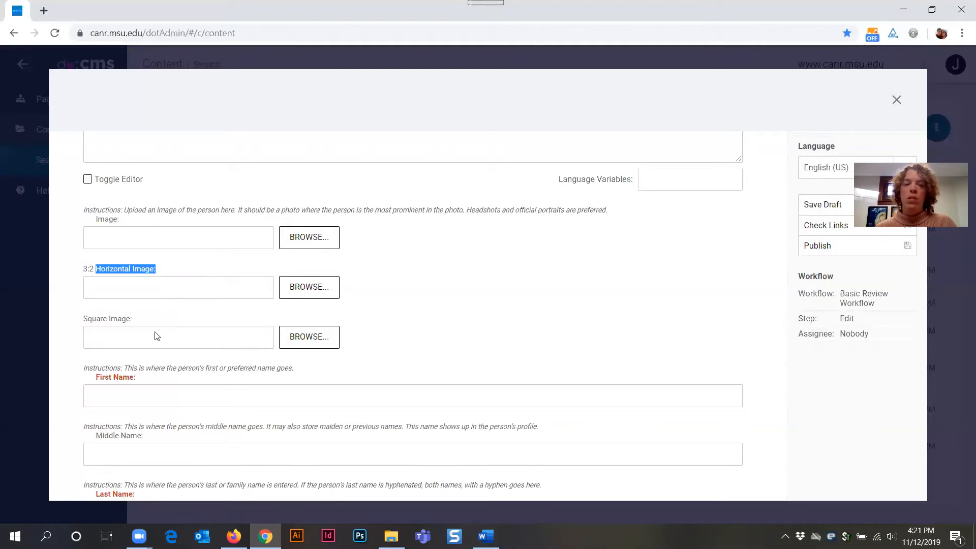
click(129, 339)
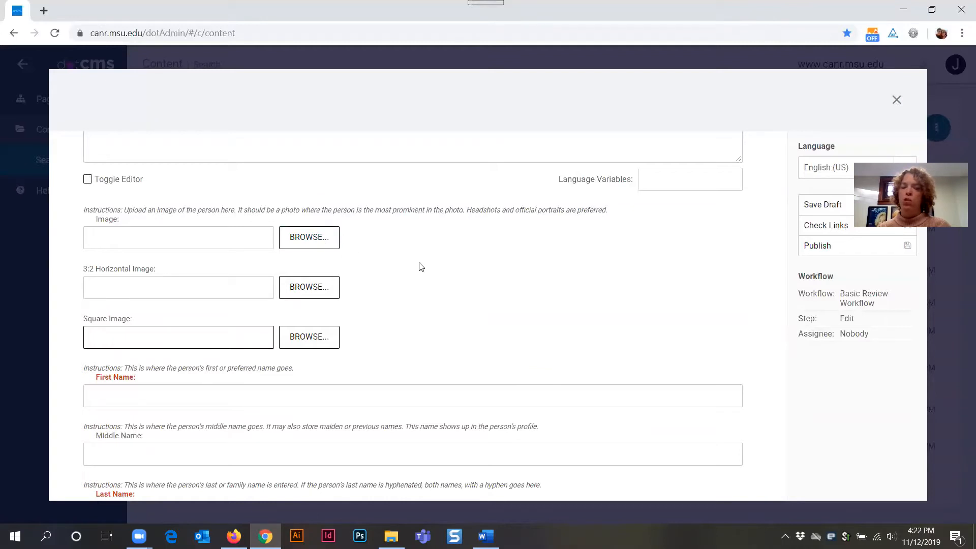
Step: Attach Macwan_websquare_092418.jpg from demo > test-uploads > images as the main Image
click(312, 245)
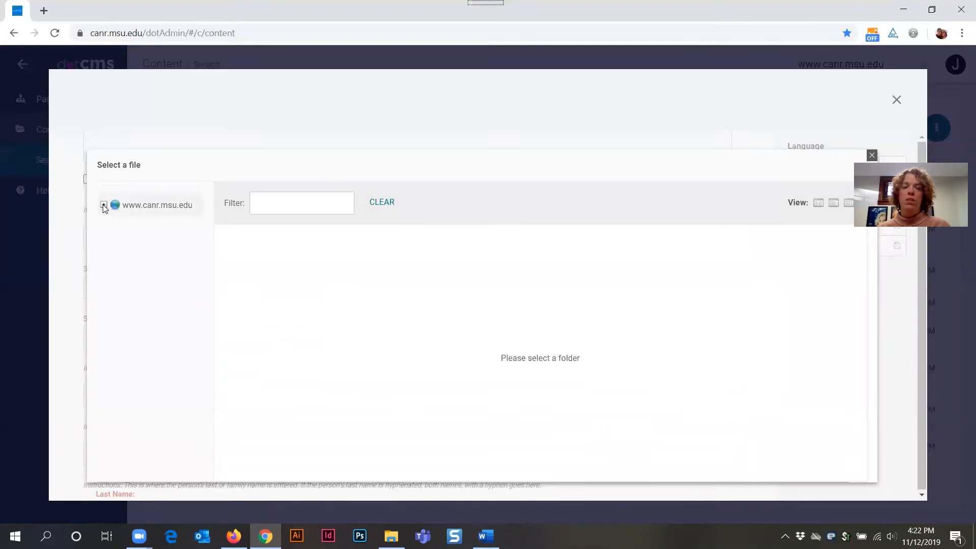
click(116, 222)
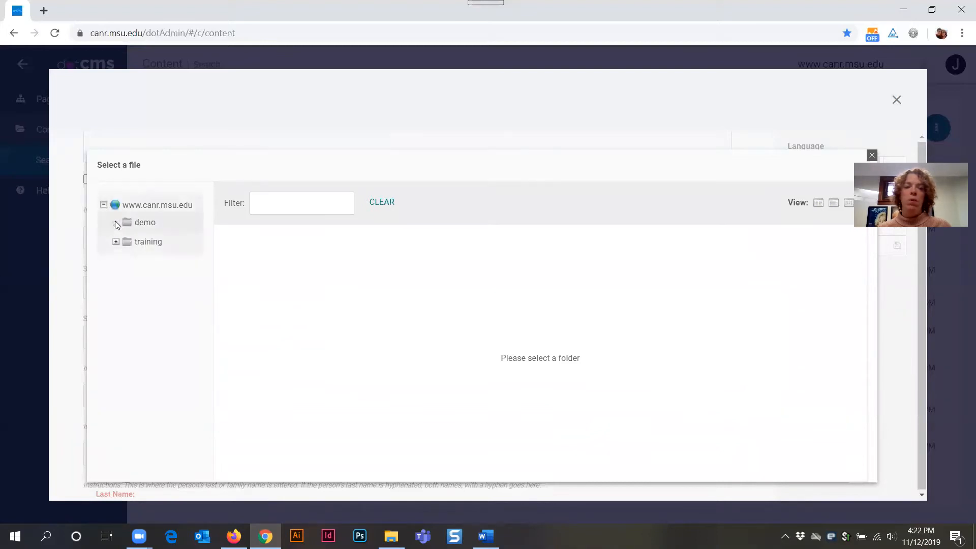
click(129, 318)
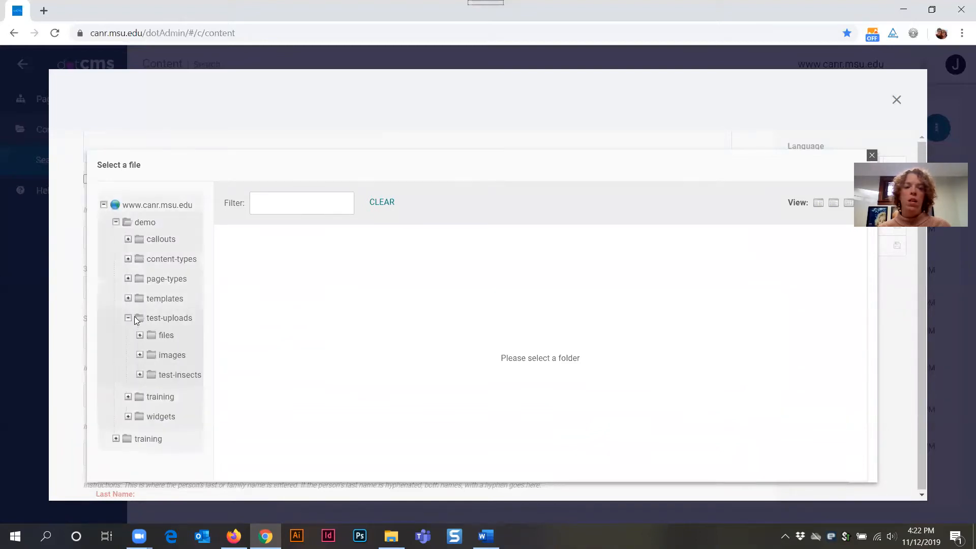
click(169, 358)
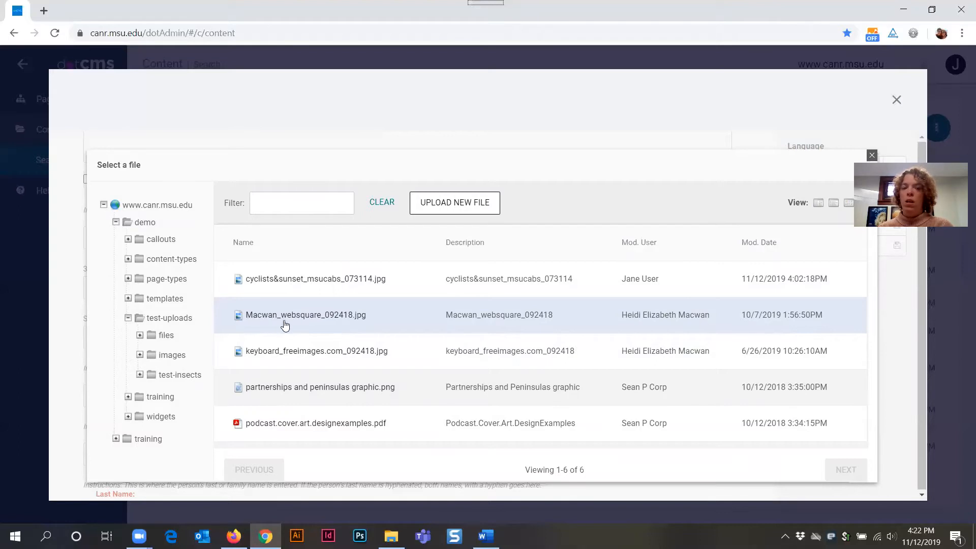
click(288, 204)
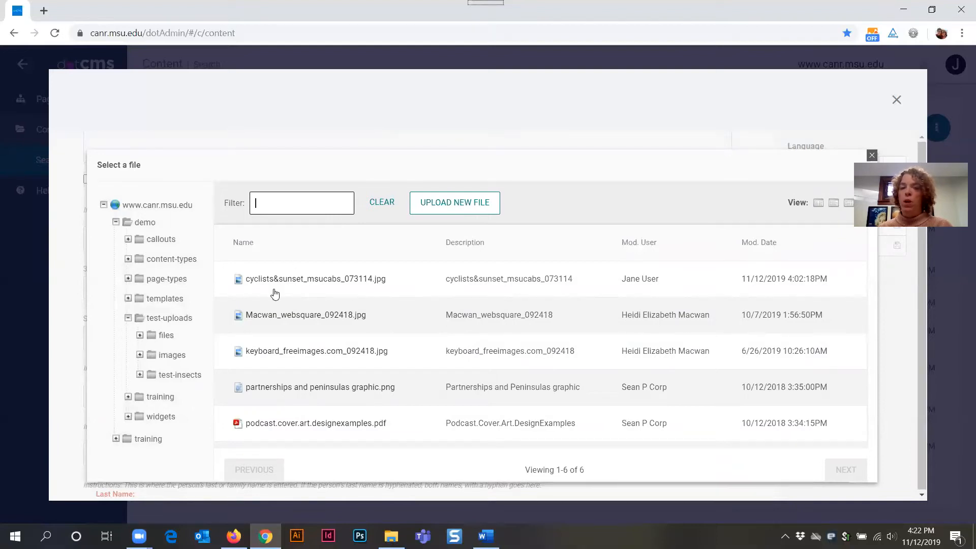
click(280, 319)
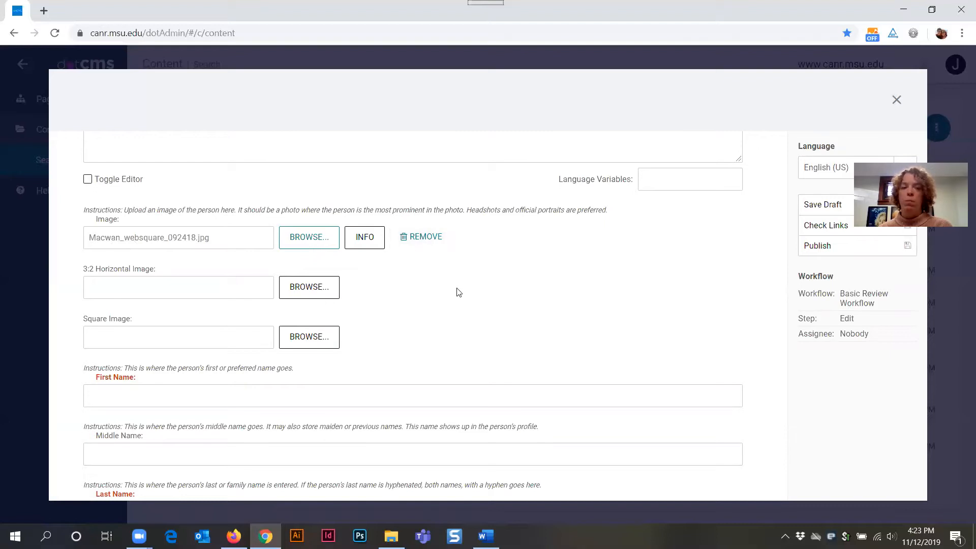
Step: Enter the person's first and last name, skipping Middle Name
scroll(457, 290, down, 3)
click(141, 268)
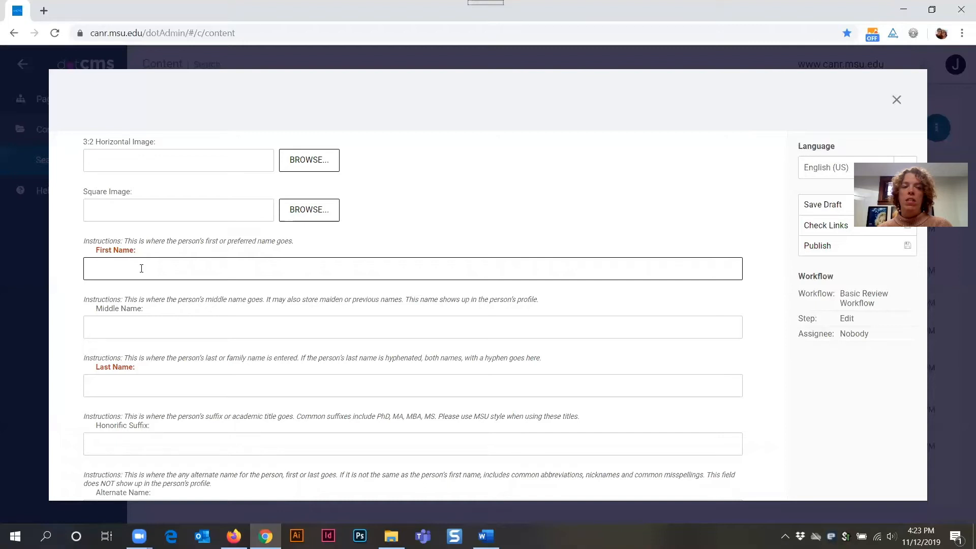
text(Jane)
click(163, 336)
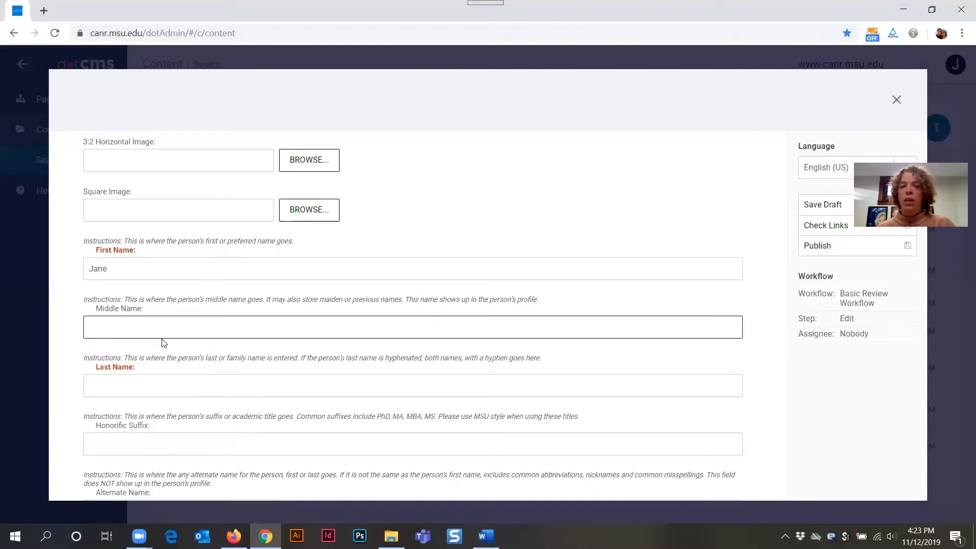
click(159, 388)
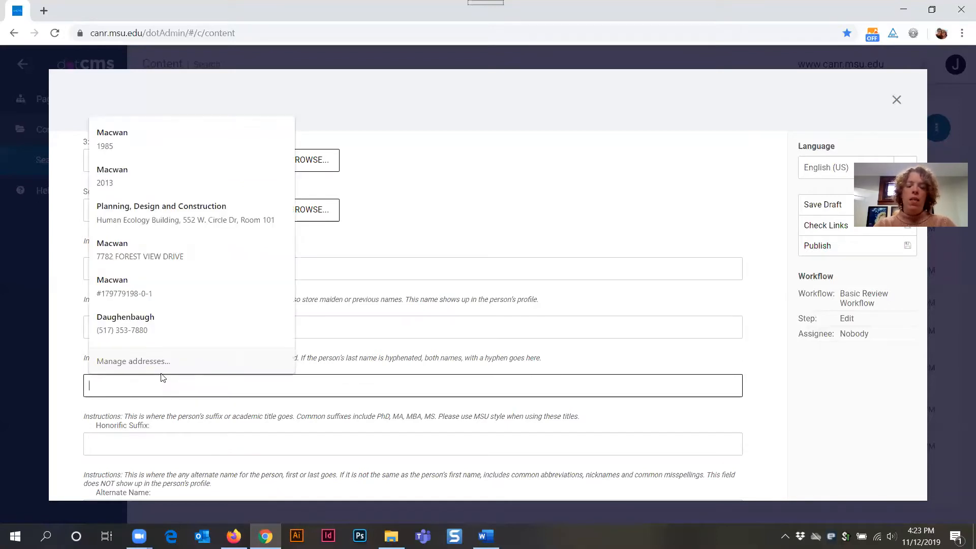
text(User)
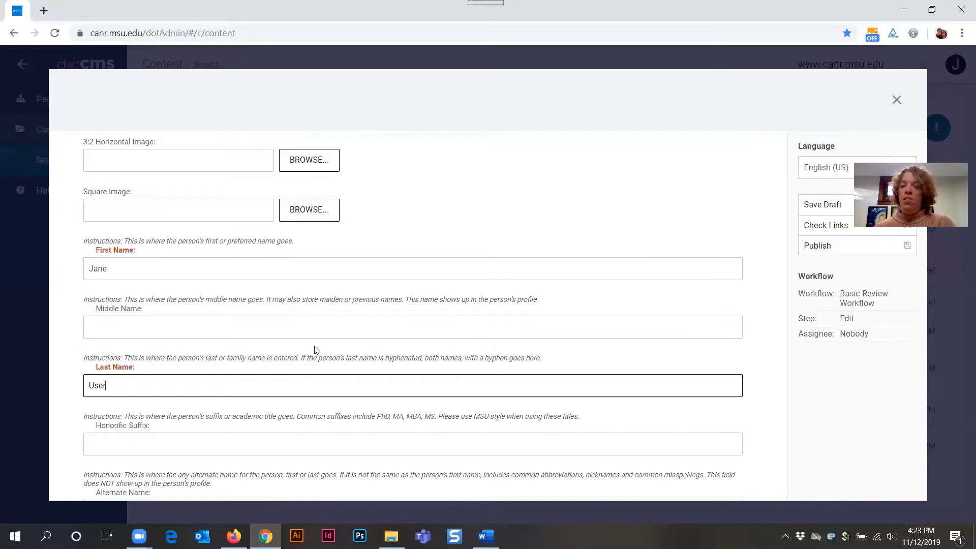
scroll(315, 346, down, 3)
click(128, 320)
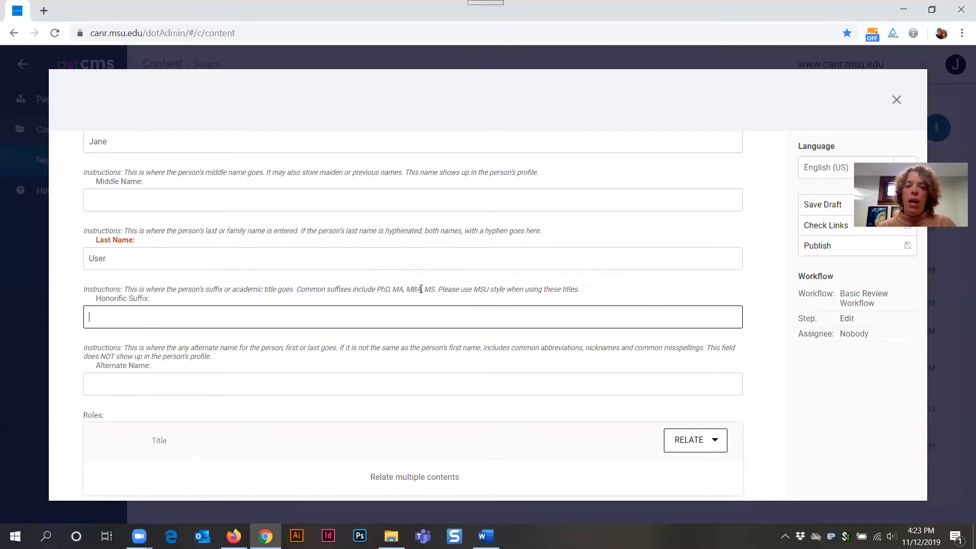
click(233, 536)
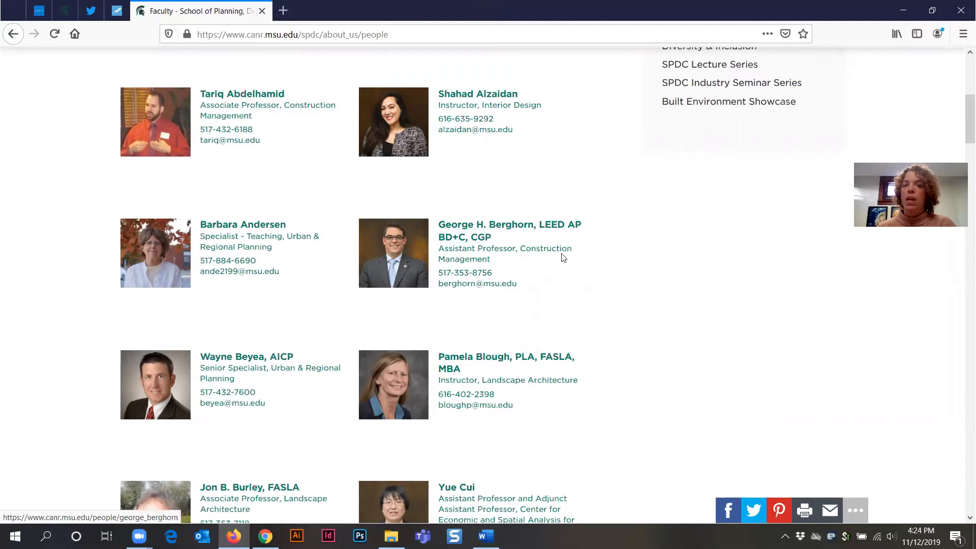
click(905, 13)
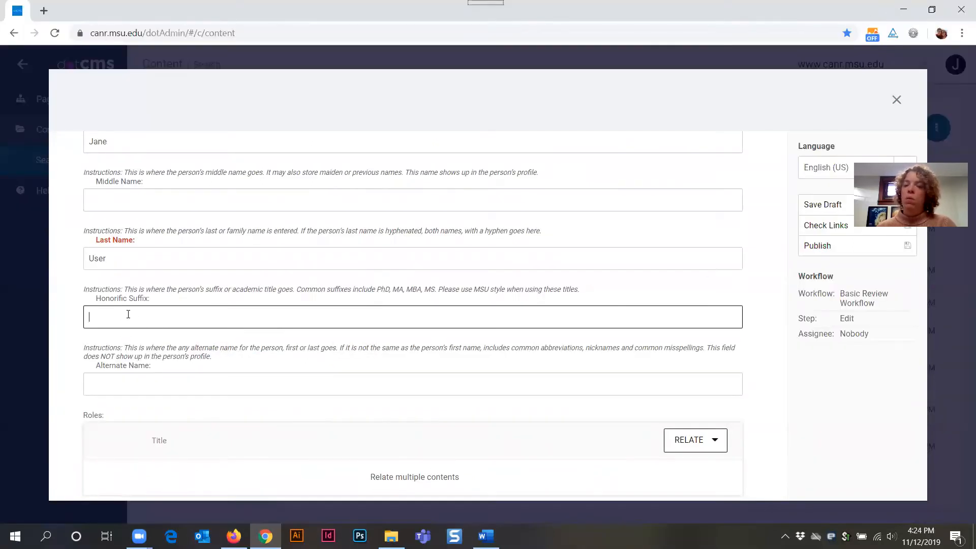
click(135, 380)
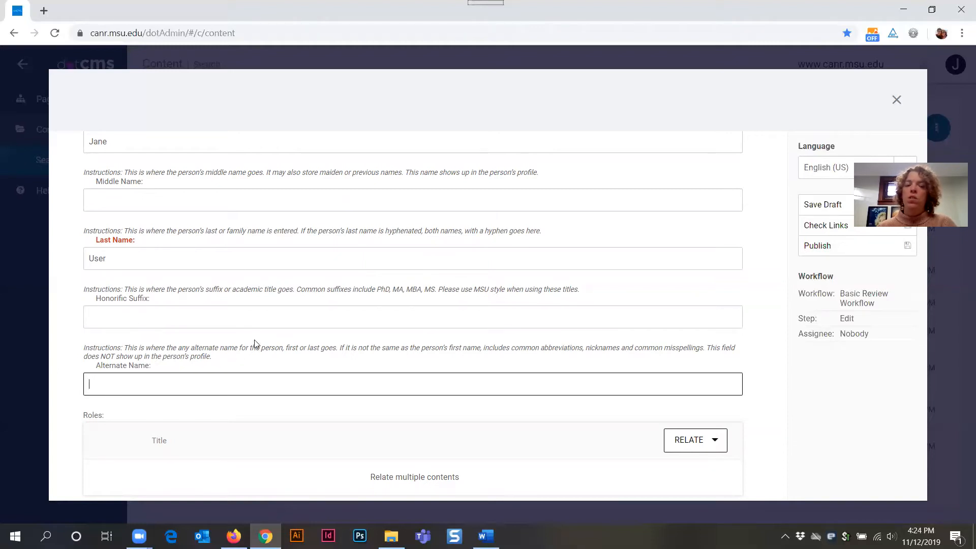
scroll(255, 344, down, 2)
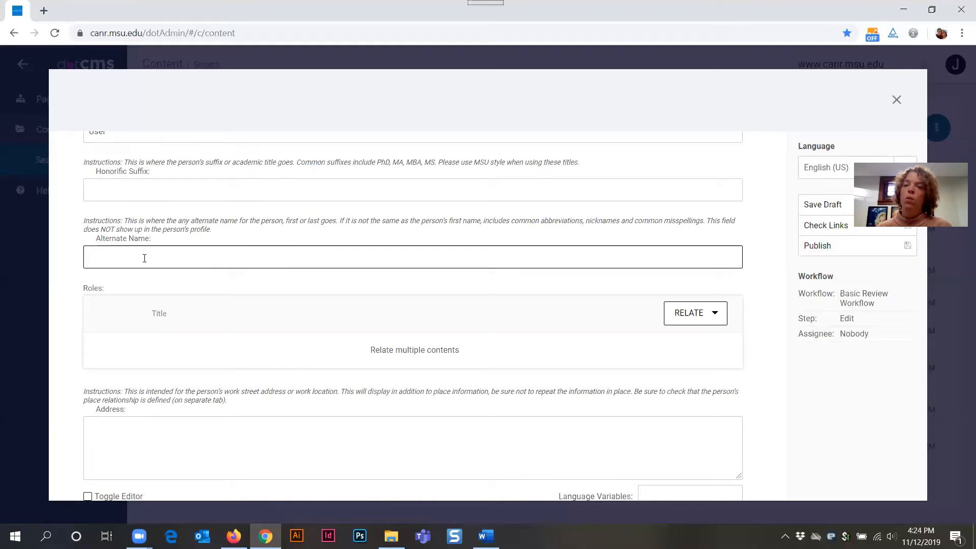
scroll(145, 258, down, 2)
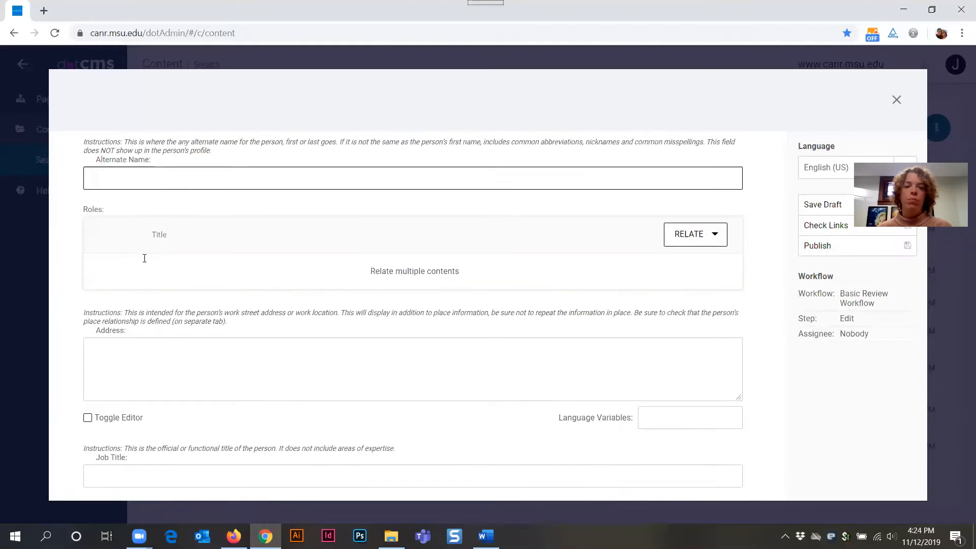
scroll(152, 270, up, 1)
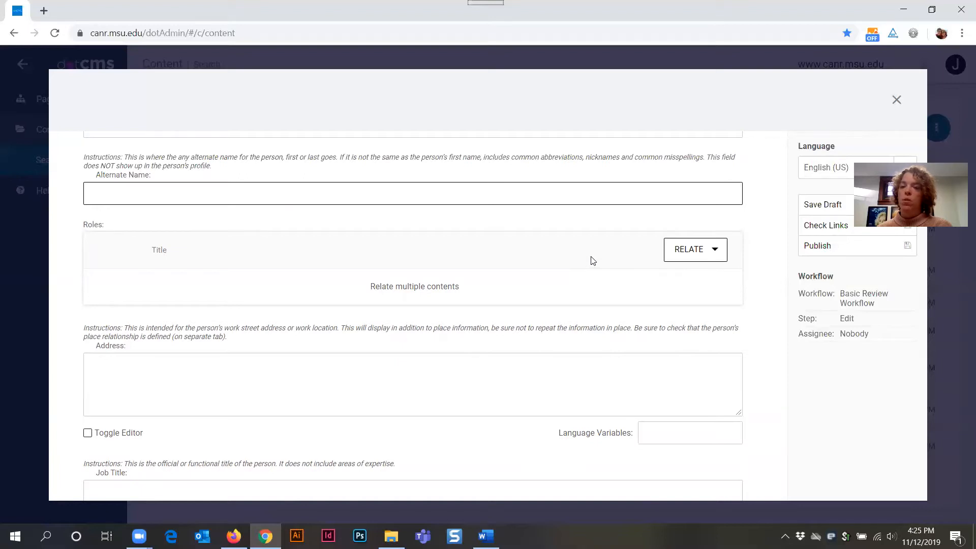
scroll(559, 270, down, 1)
click(207, 297)
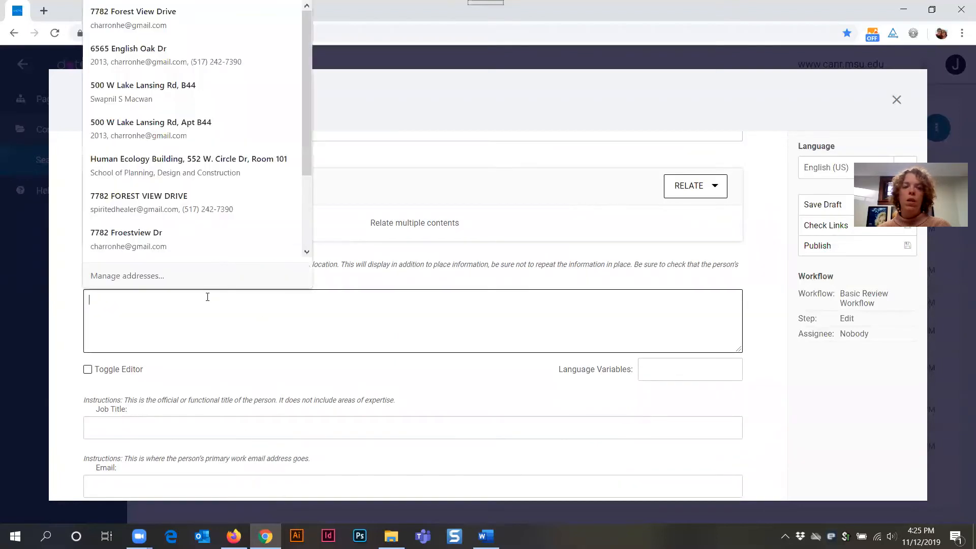
Step: Enter the person's work address in the Address field: building, then street and room, then city, state and ZIP
click(406, 275)
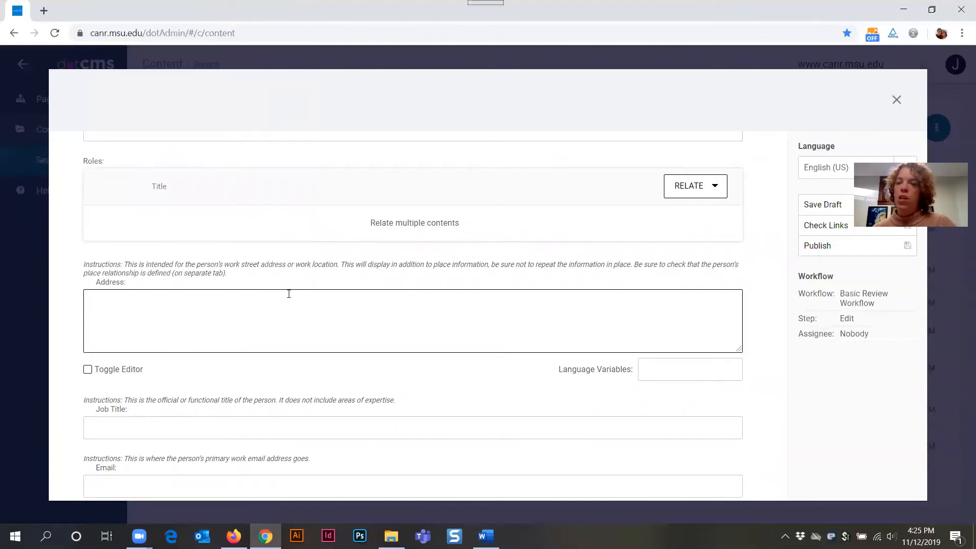
click(265, 305)
text(Human)
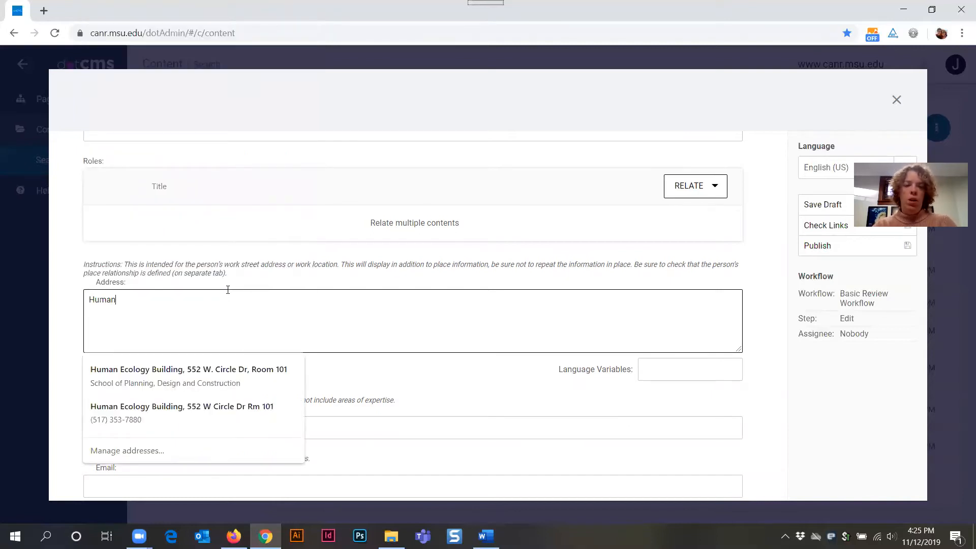
text( Ecology)
text(Building)
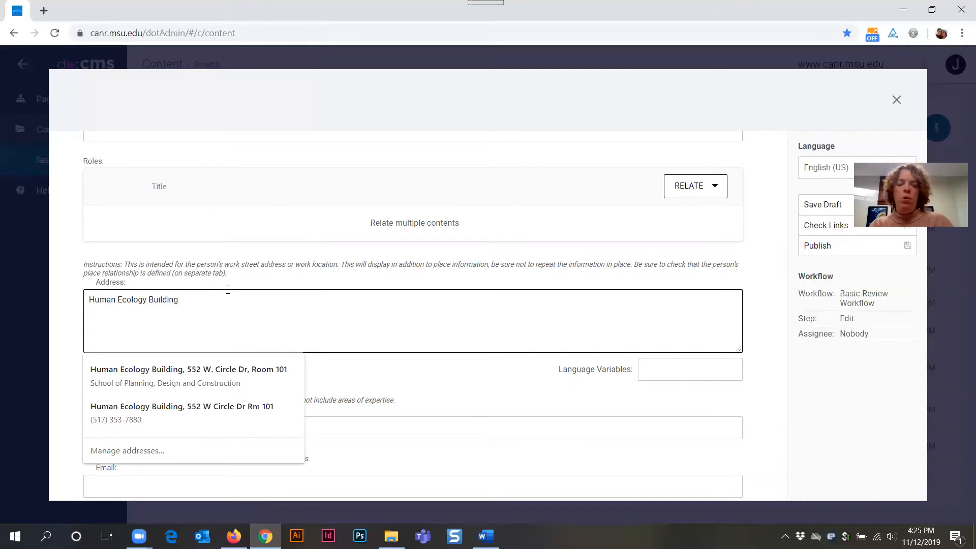
key(Return)
text(5)
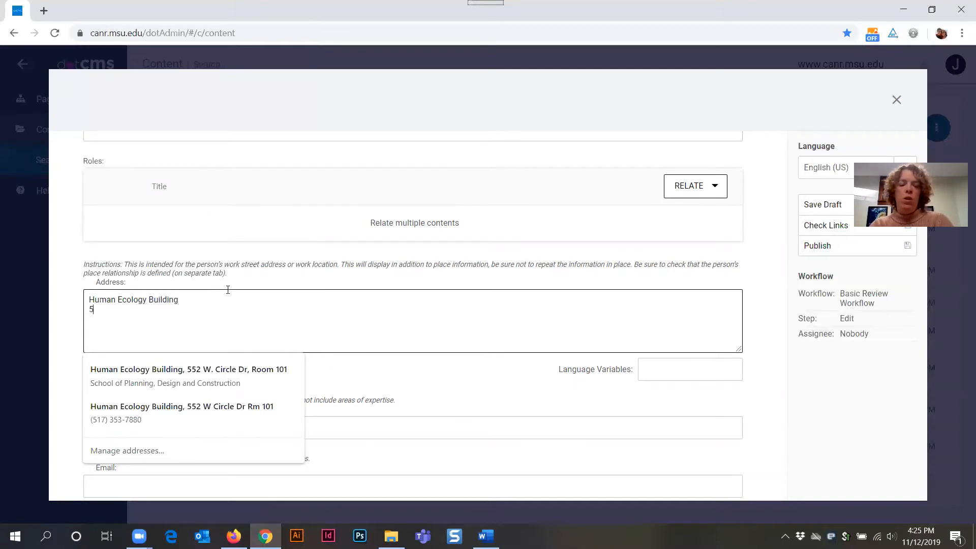
text(52 W.)
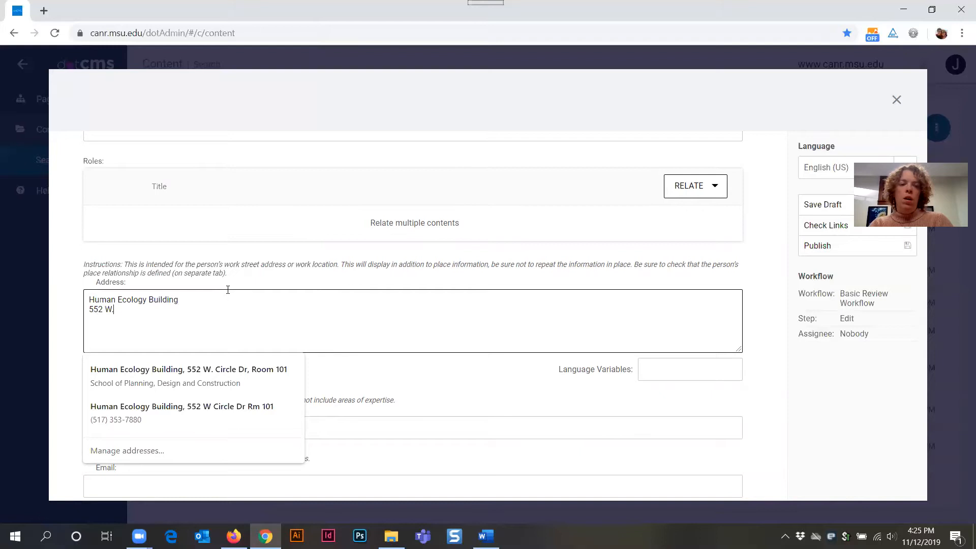
text( Circle Drive)
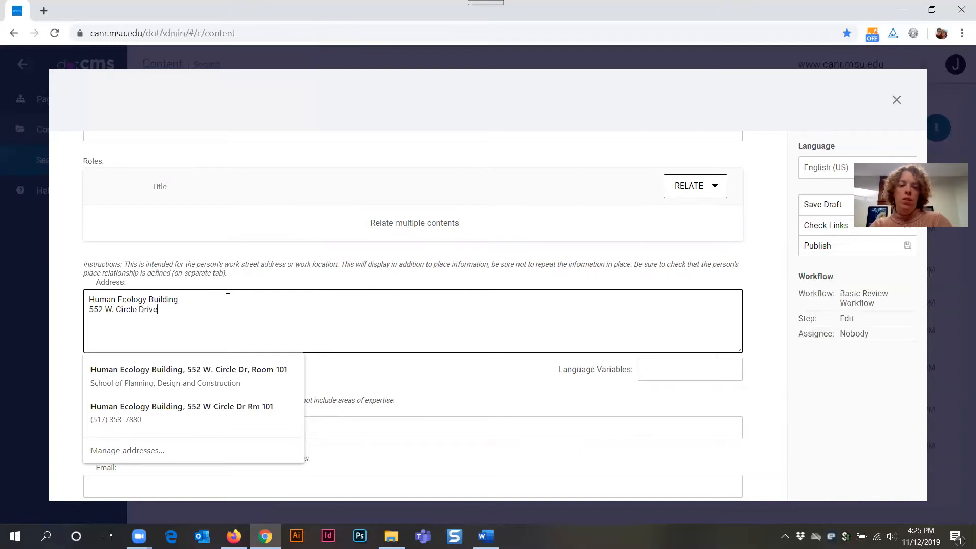
text(, Room 101 )
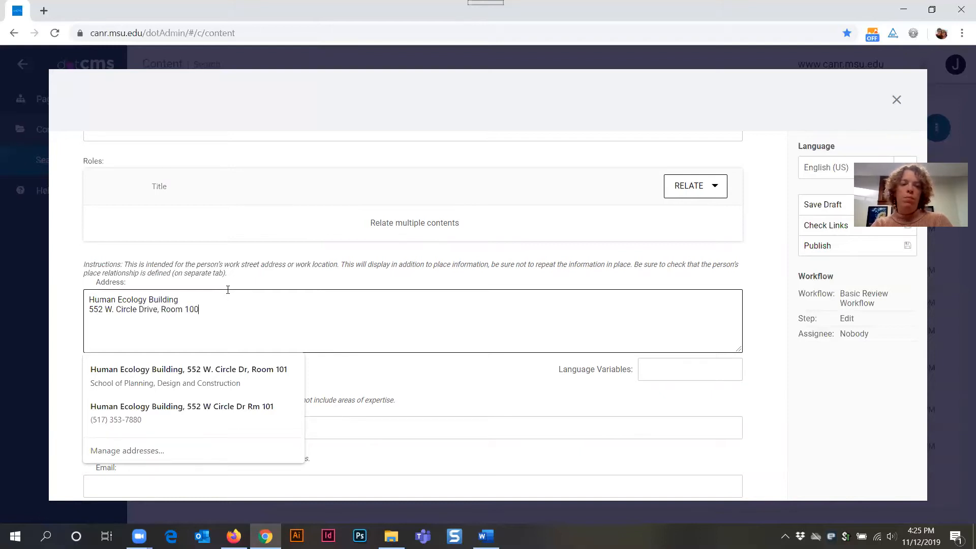
text(East)
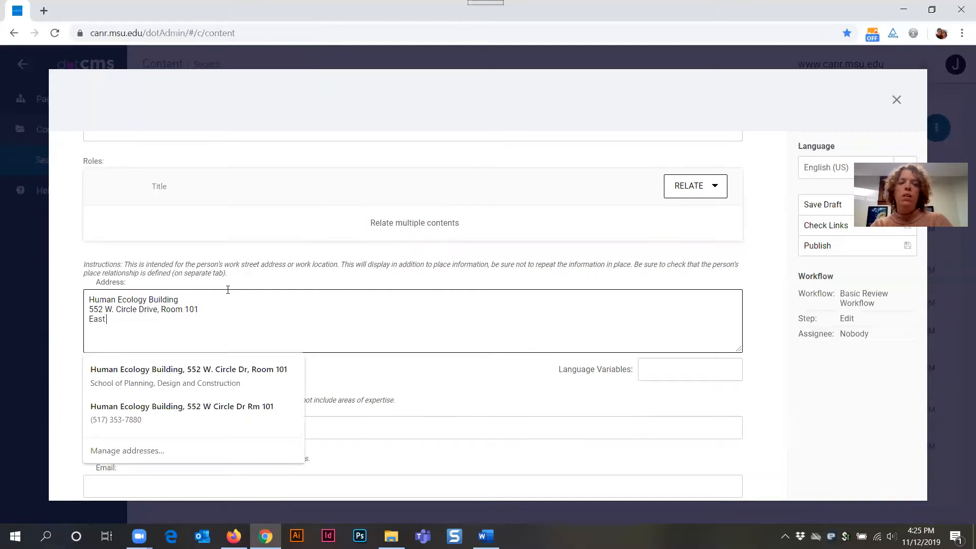
text( Lansing, MI)
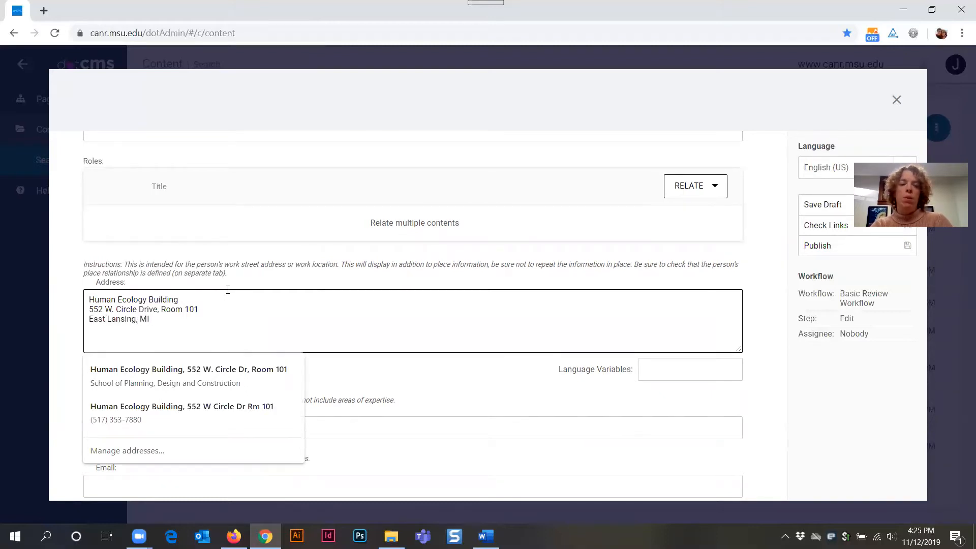
text( 48824)
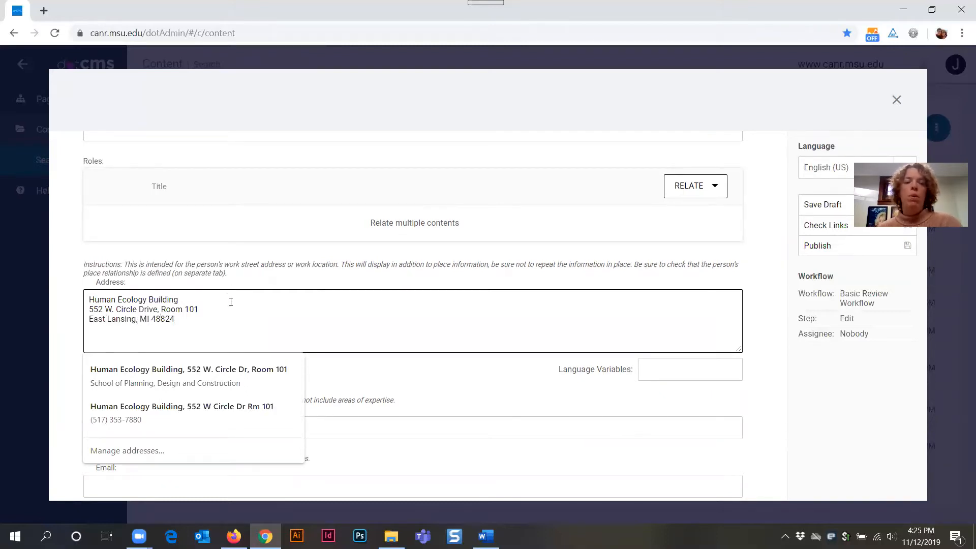
click(219, 310)
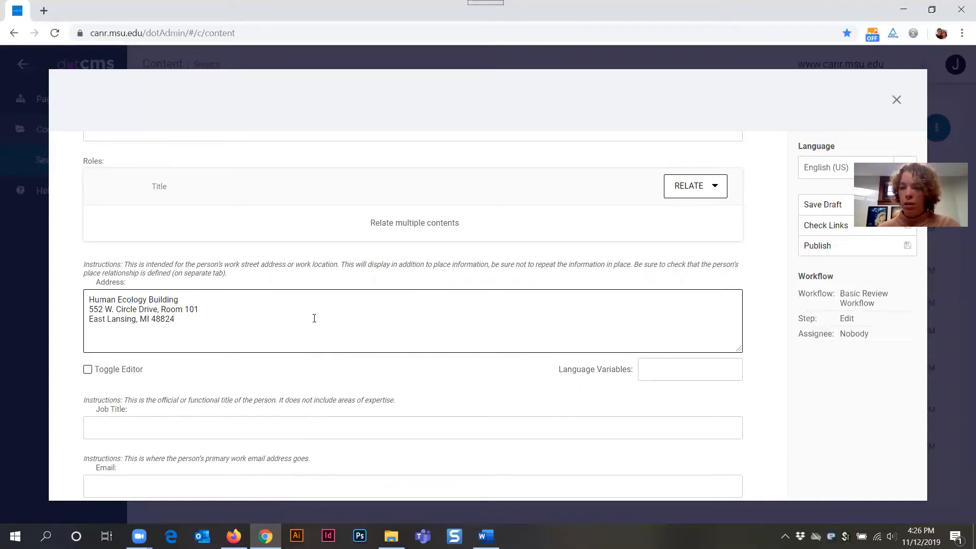
Step: Compare the entered address with a faculty member's office address on the MSU profile page
click(234, 536)
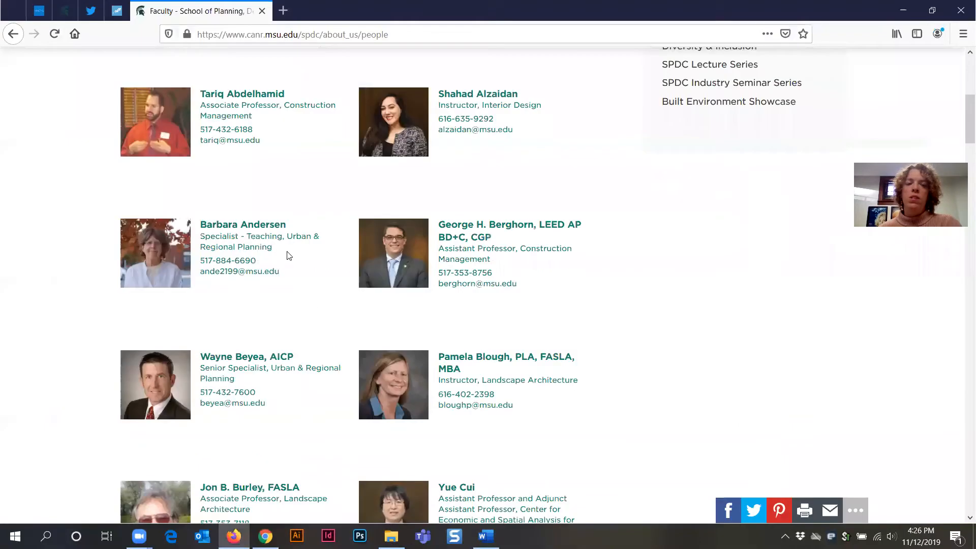
click(478, 233)
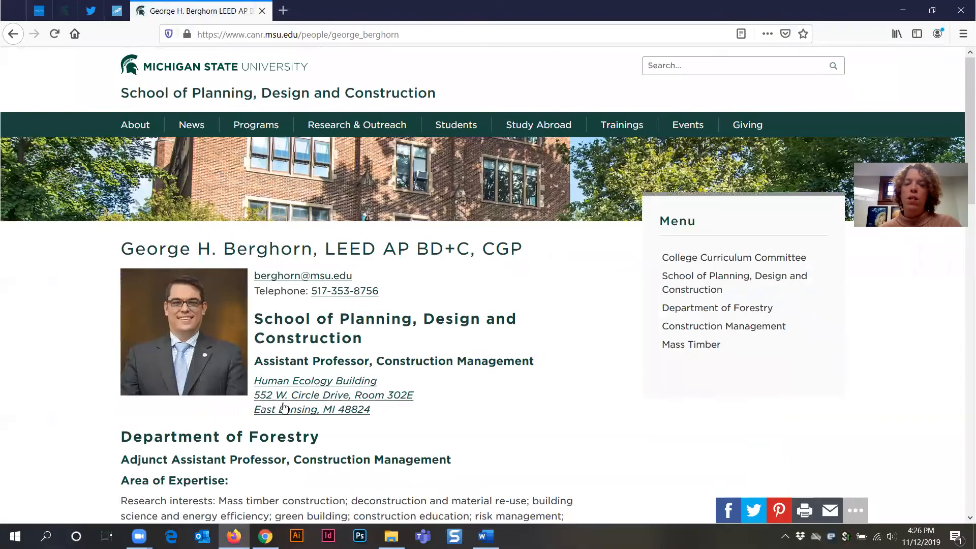
click(314, 400)
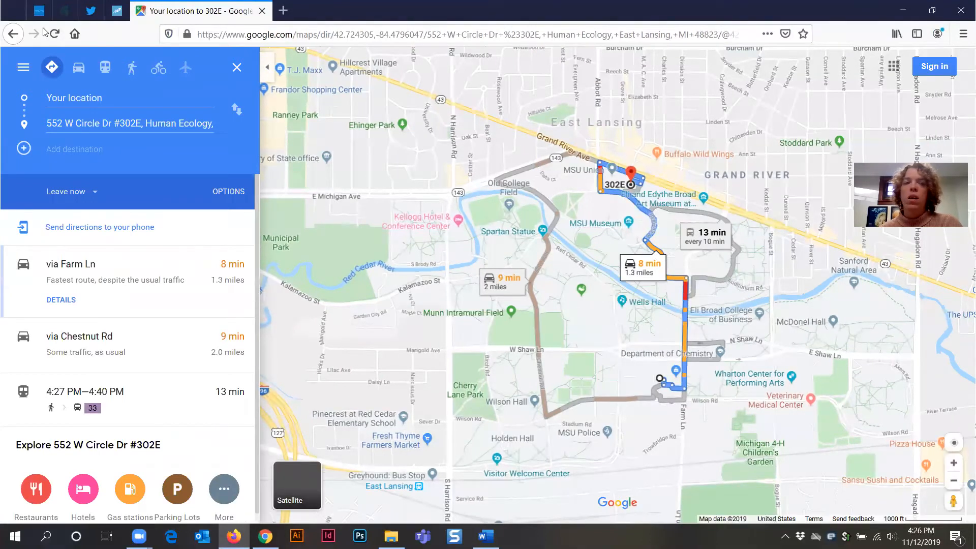
click(12, 34)
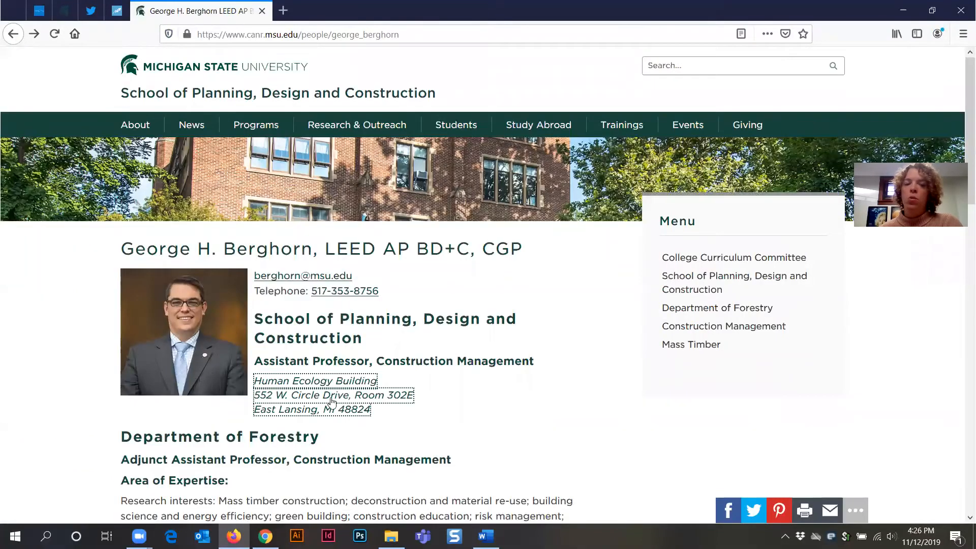
drag(381, 414, 257, 403)
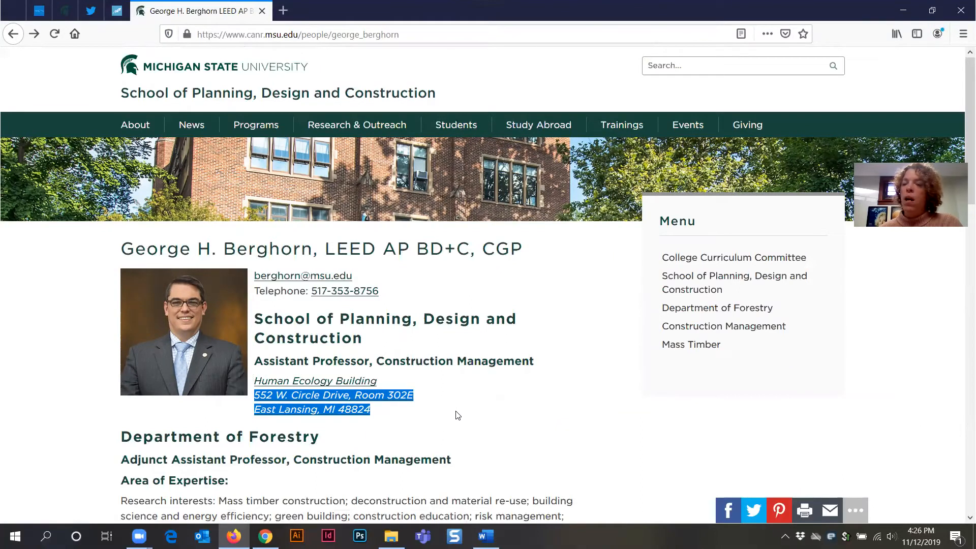
click(902, 11)
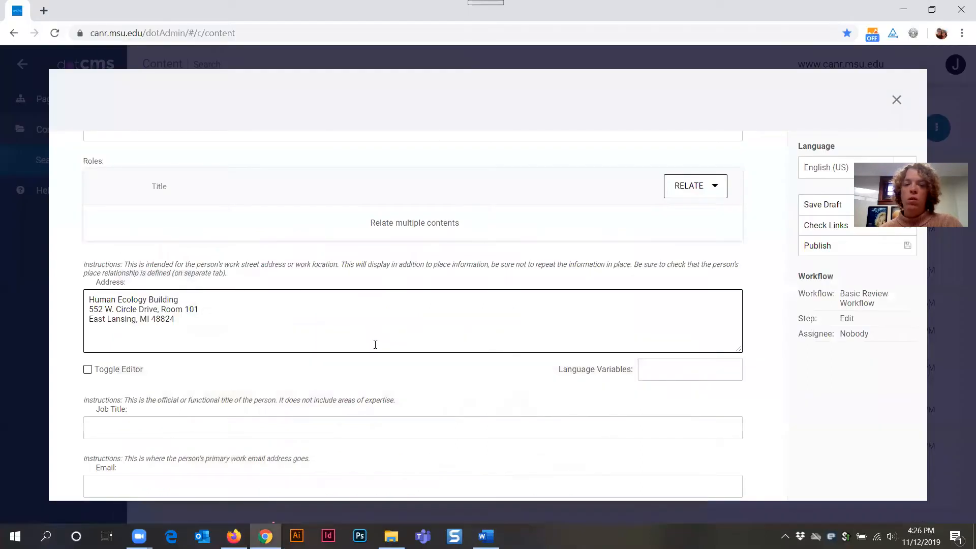
Step: Set the Job Title to 'dotCMS Website Trainer'
scroll(243, 336, down, 3)
click(159, 302)
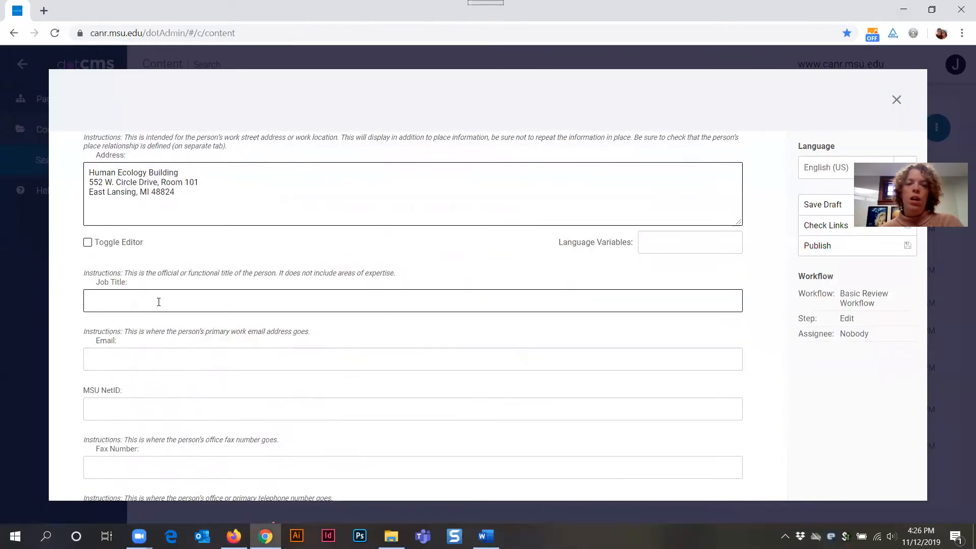
click(159, 302)
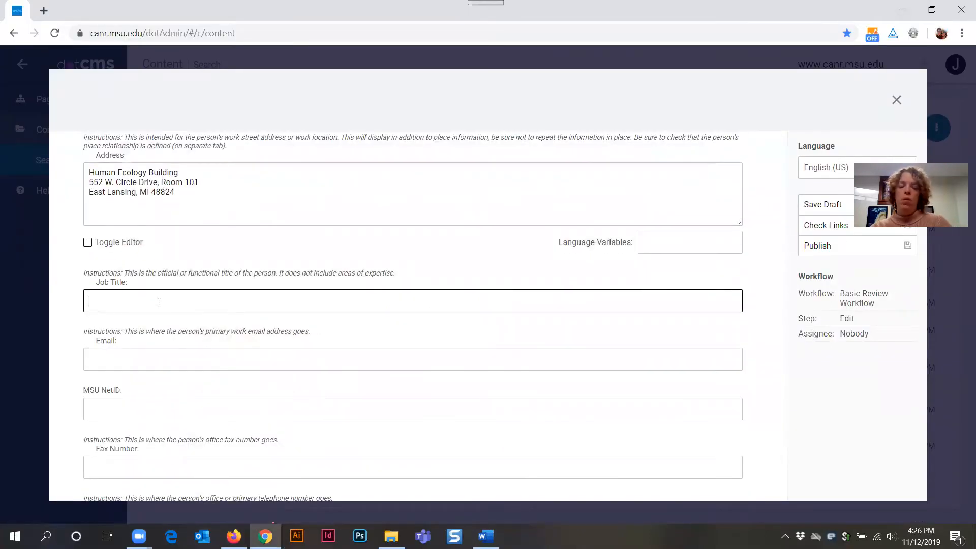
text(dot)
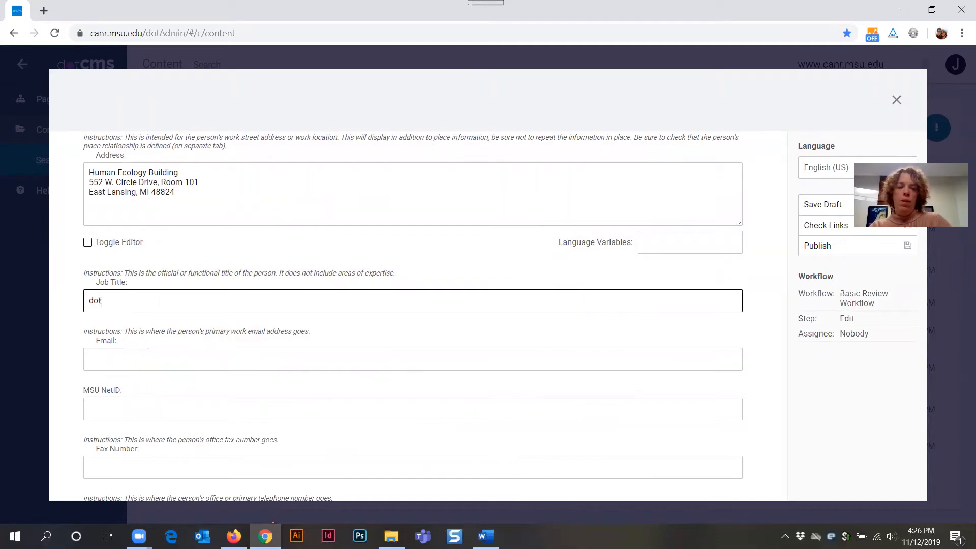
text(CMS W)
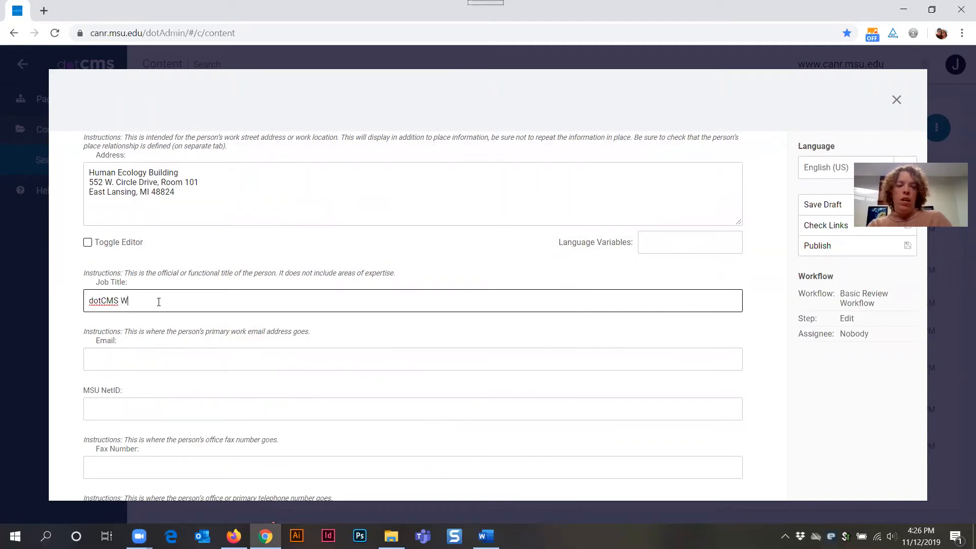
text(ebsite Trainin)
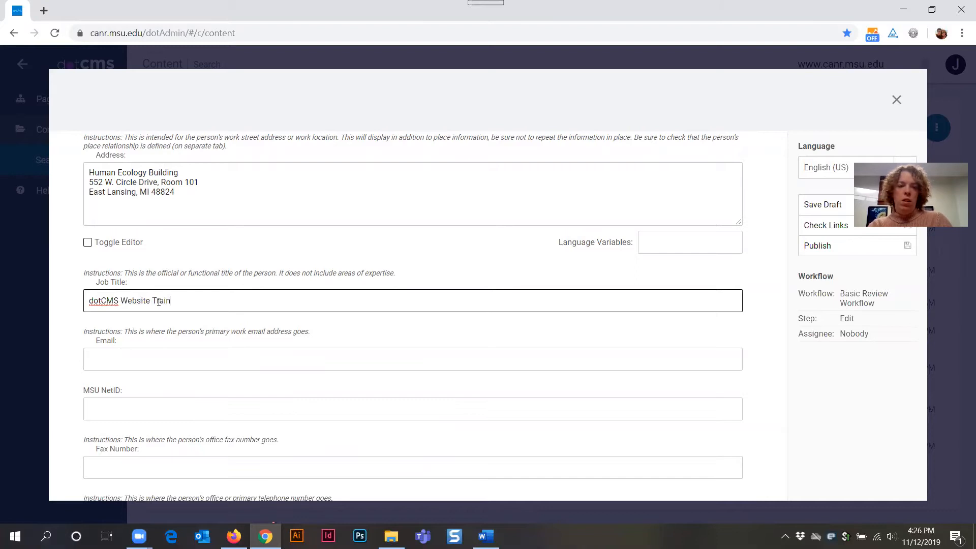
key(BackSpace)
key(BackSpace)
text(er)
Step: Enter the person's work e-mail address and MSU NetID
click(137, 359)
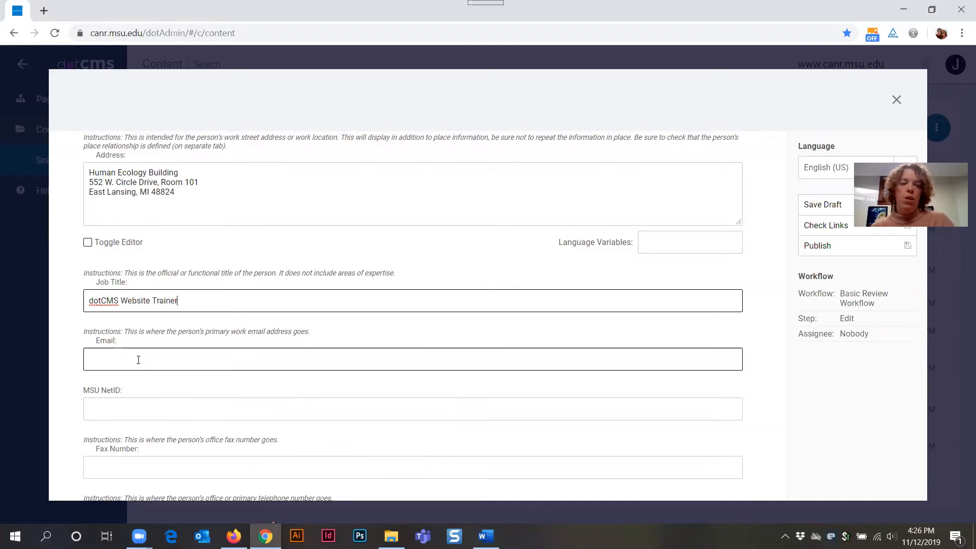
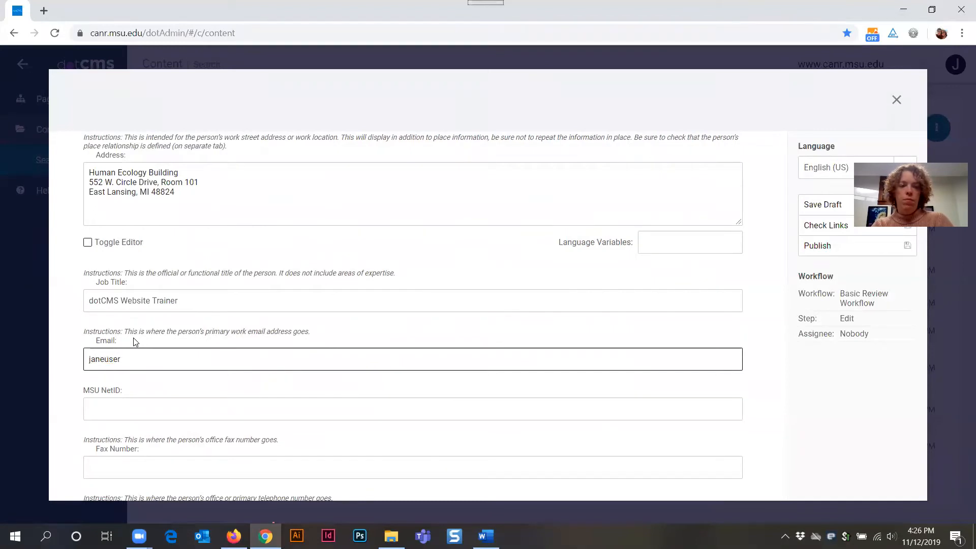
key(Tab)
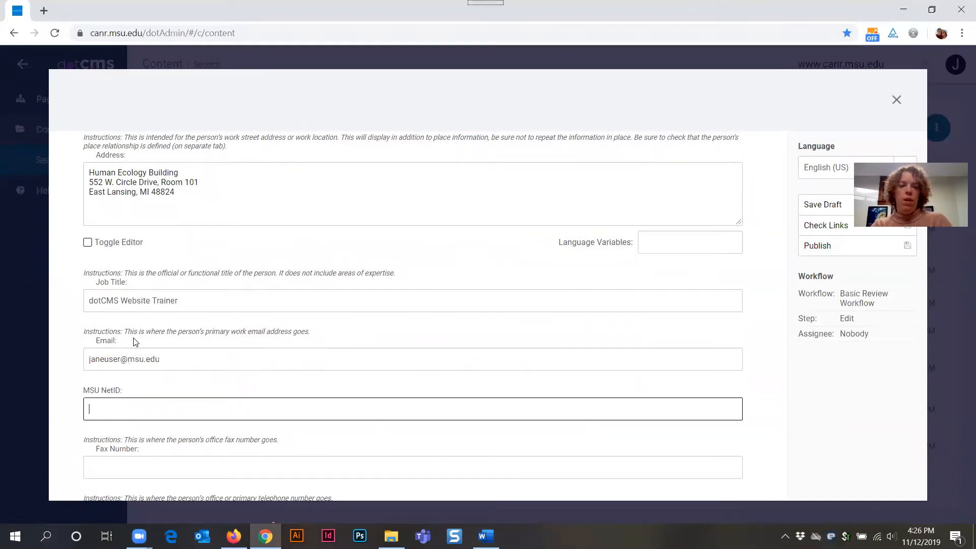
text(janeuser)
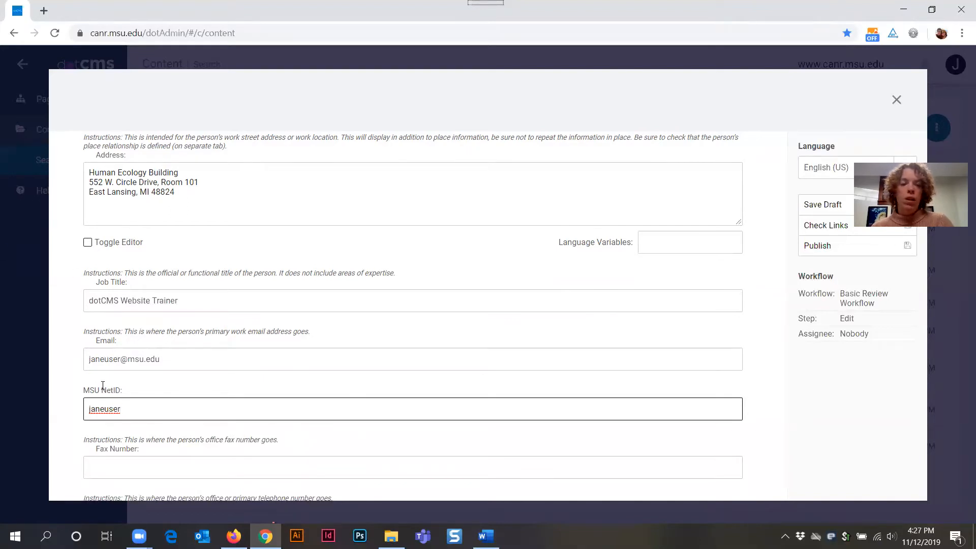
scroll(103, 385, down, 4)
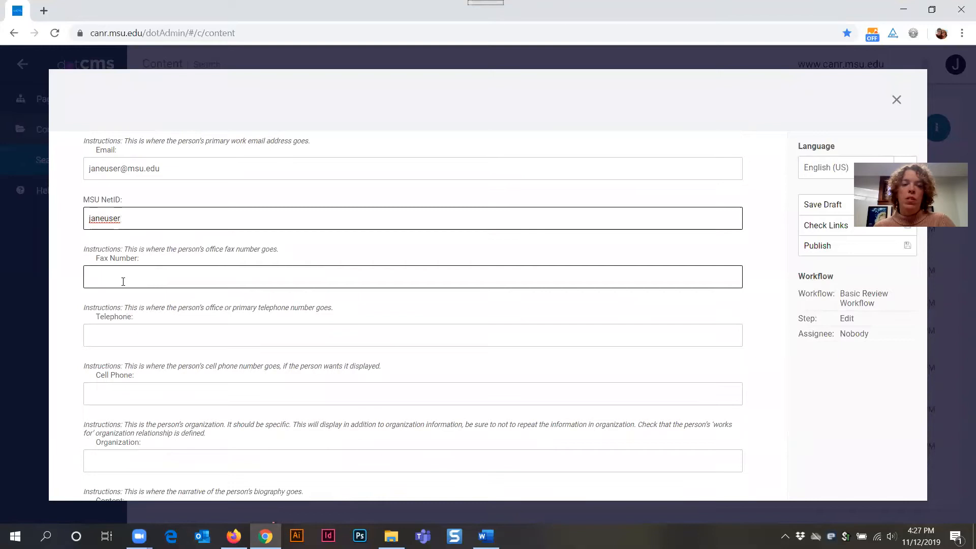
Step: Fill in the Fax Number and Telephone fields with the person's office numbers
click(123, 281)
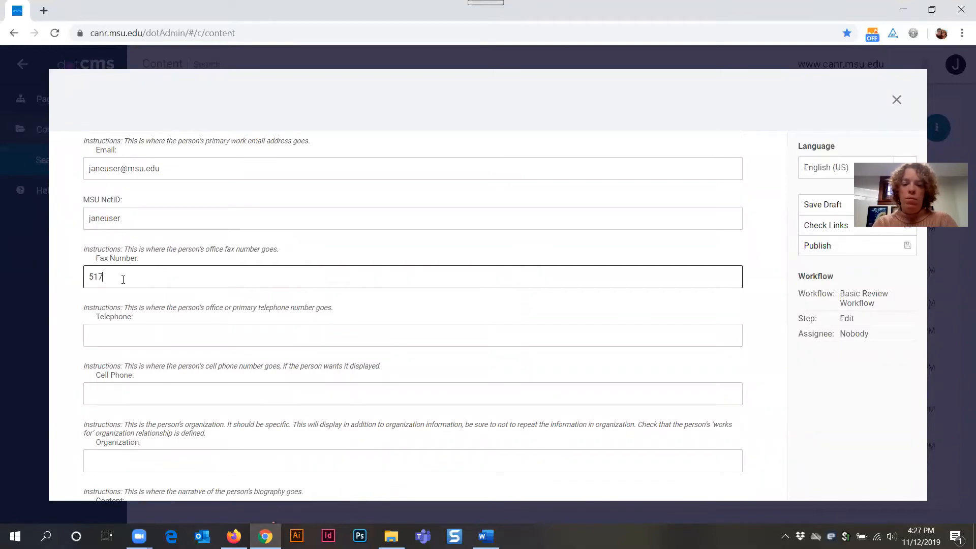
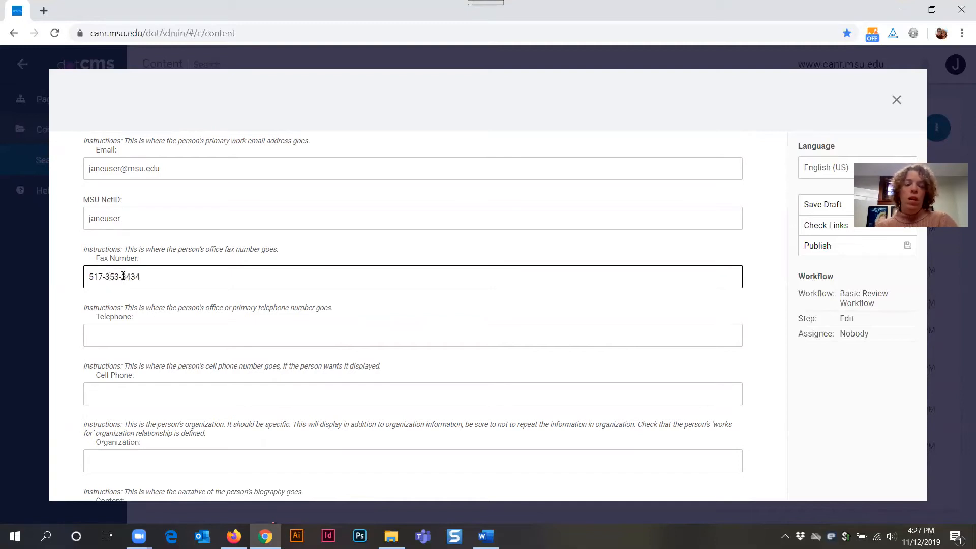
click(133, 328)
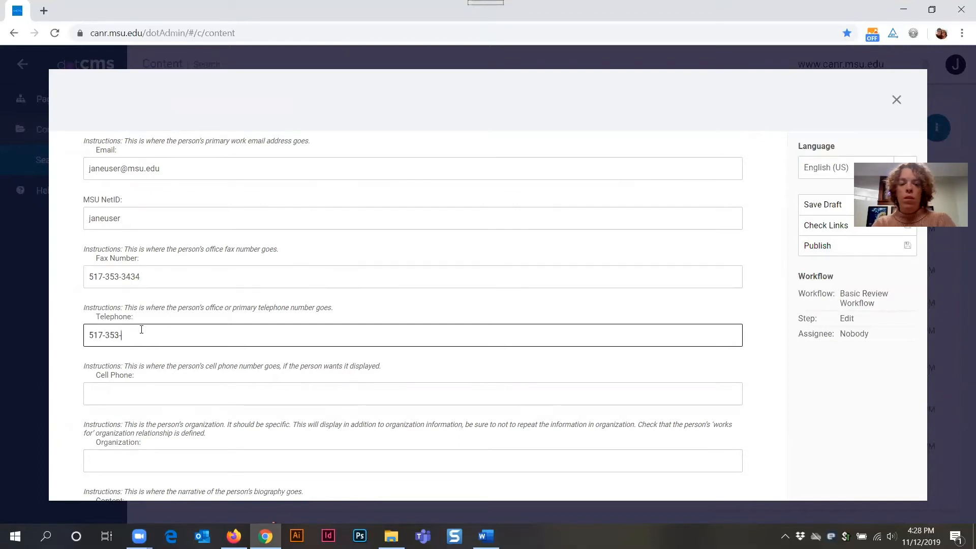
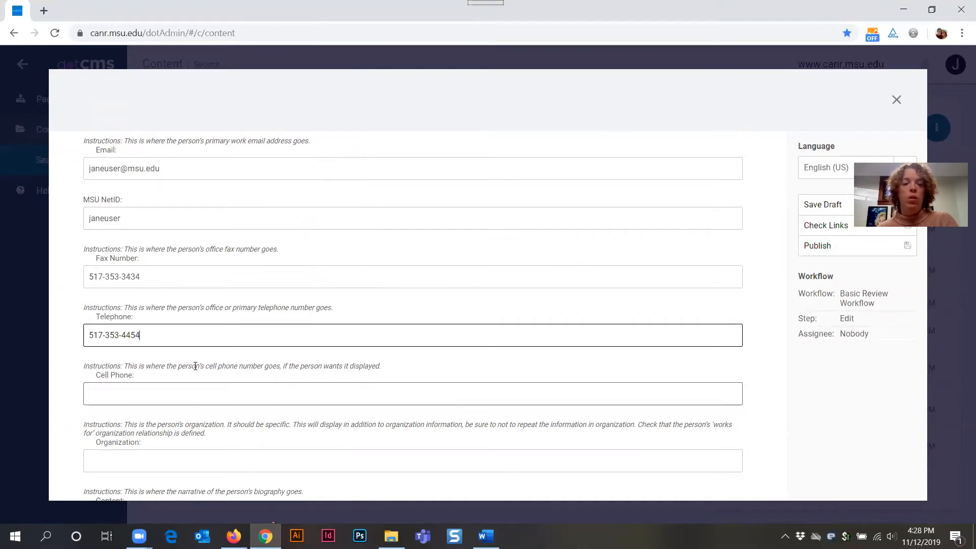
scroll(194, 366, down, 3)
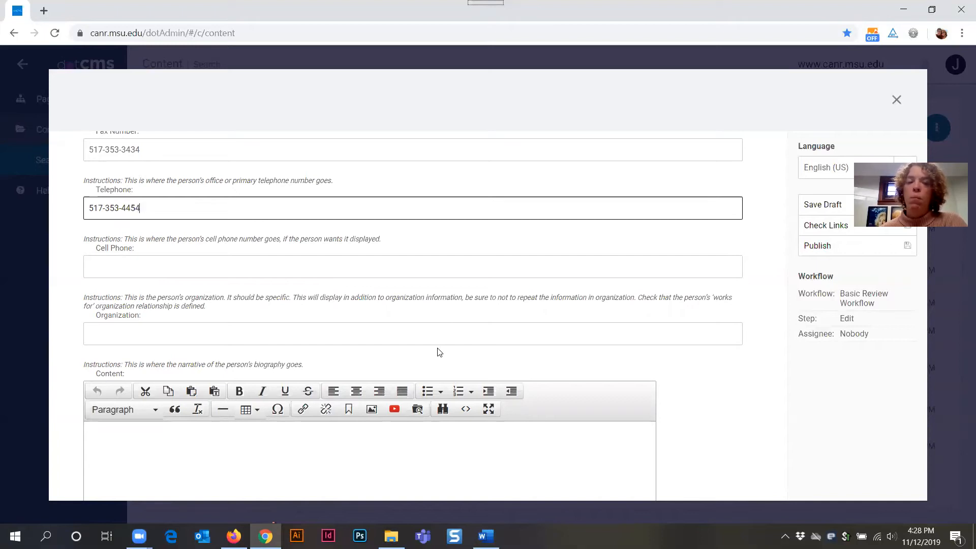
Step: In the Content editor, write the bio '... is a dotCMS website editor with ANR Communications & Marketing.'
scroll(163, 324, down, 4)
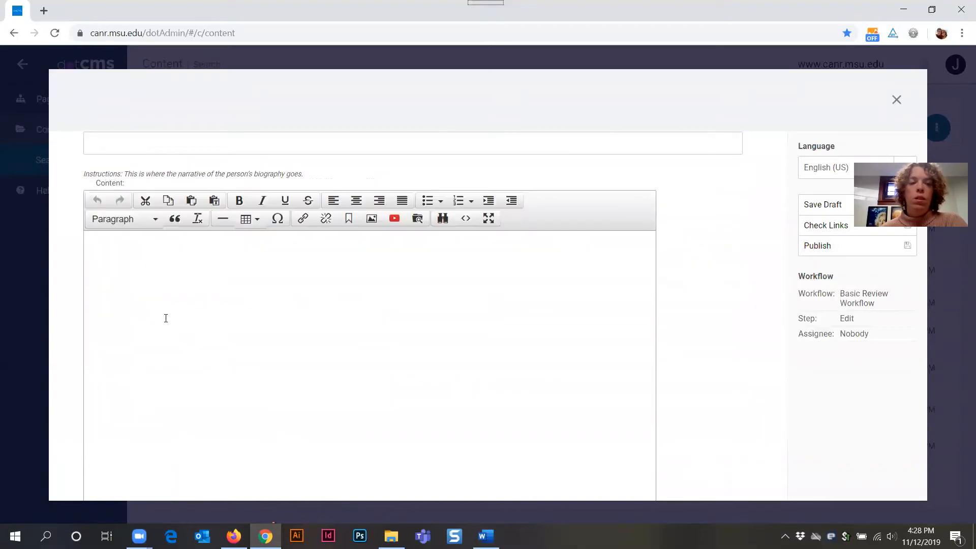
click(222, 266)
scroll(281, 409, up, 1)
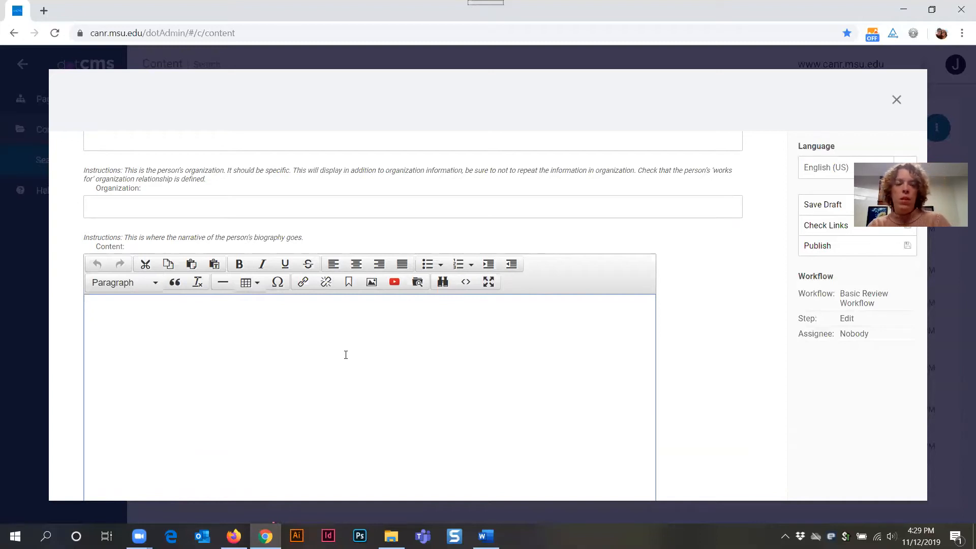
text(Jane )
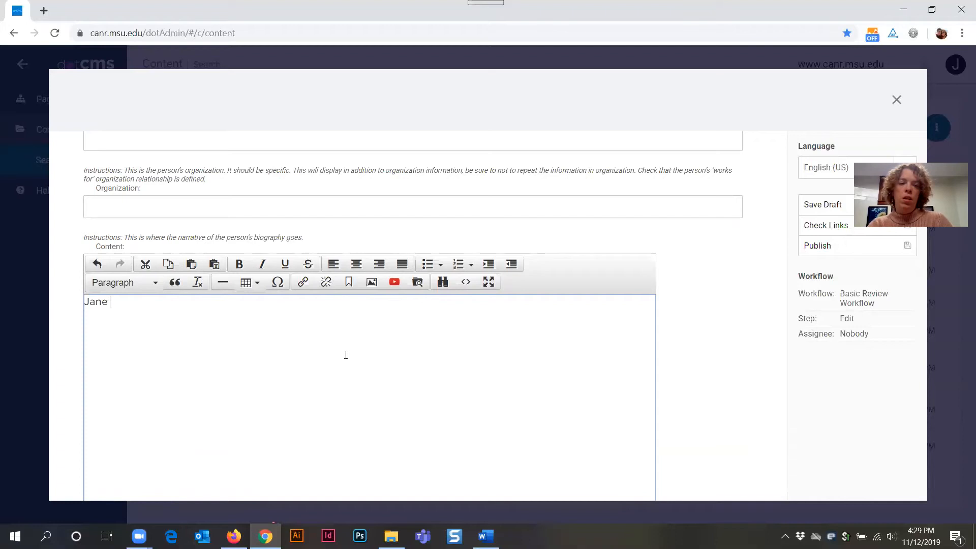
text(User is a dotC)
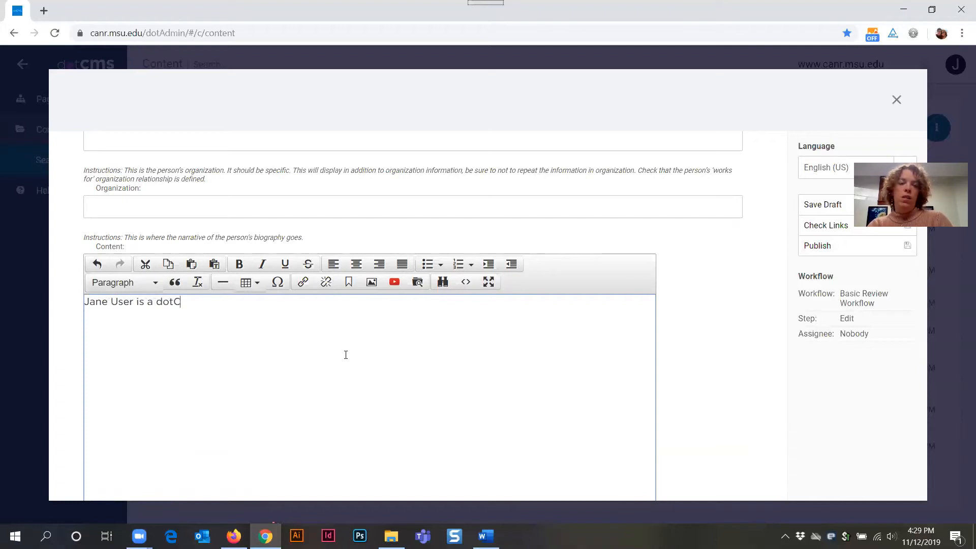
text(MS Website)
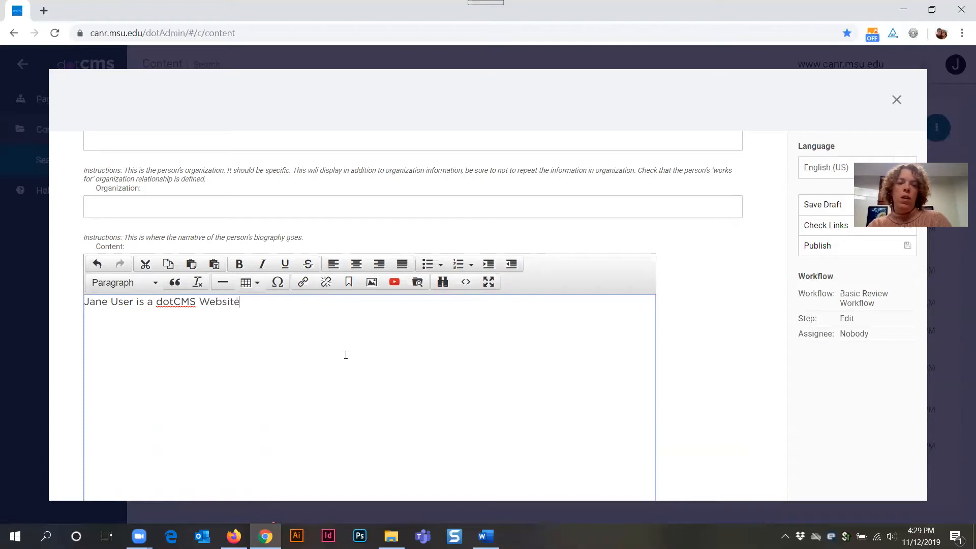
text( Editor)
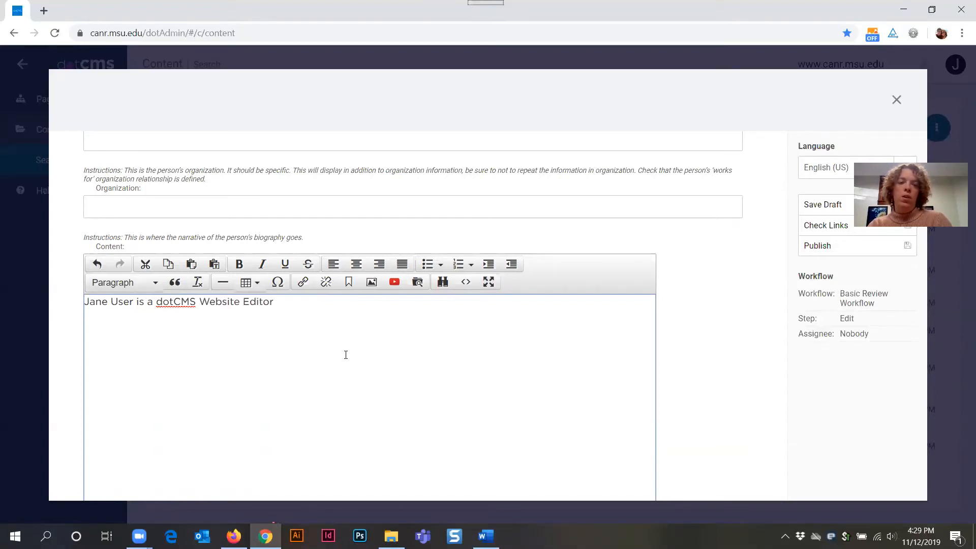
key(ctrl+BackSpace)
key(ctrl+BackSpace)
text(we)
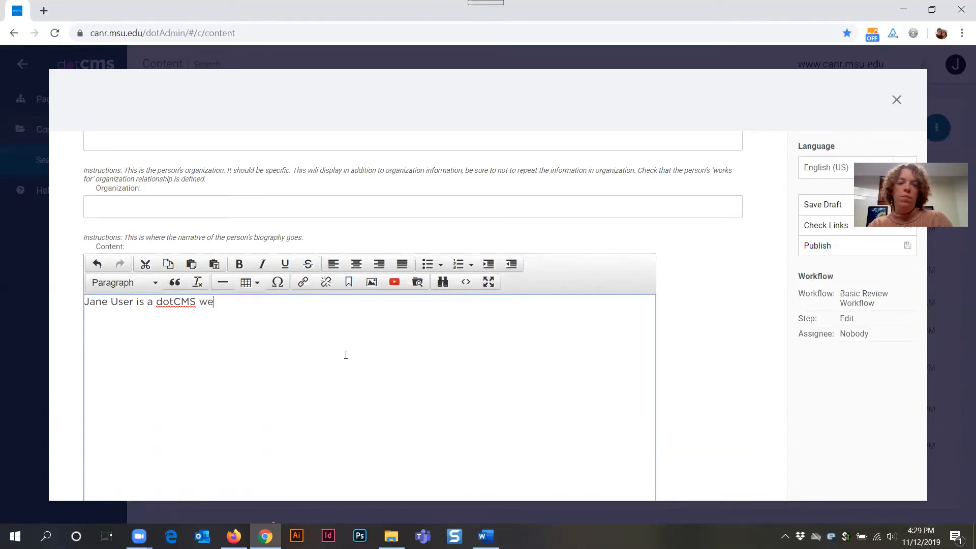
text(bsite editor with ANR COmm)
key(ctrl+BackSpace)
text(Communications & Marketing.)
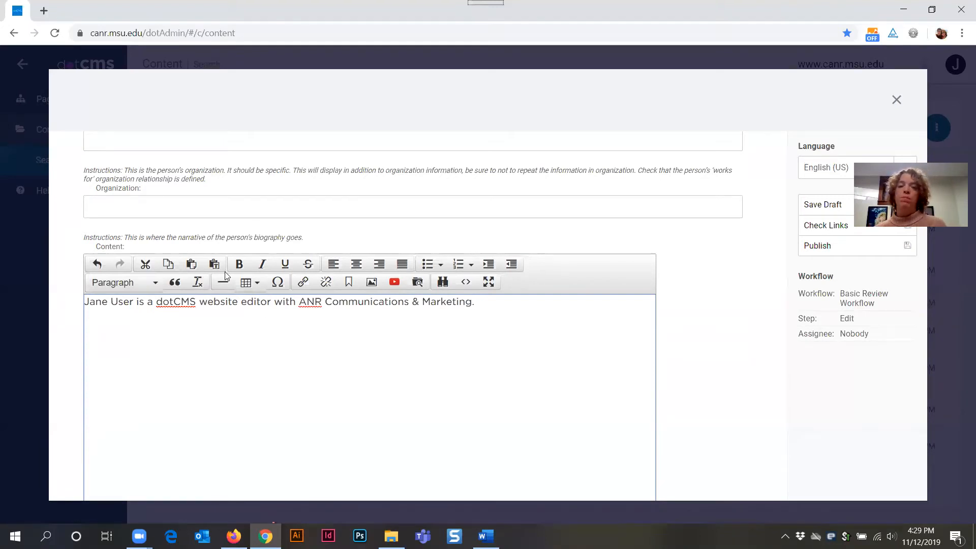
scroll(577, 342, up, 5)
Step: Open the Faculty section, visit the Area of Expertise and Degree fields, then switch to Firefox
scroll(570, 342, up, 15)
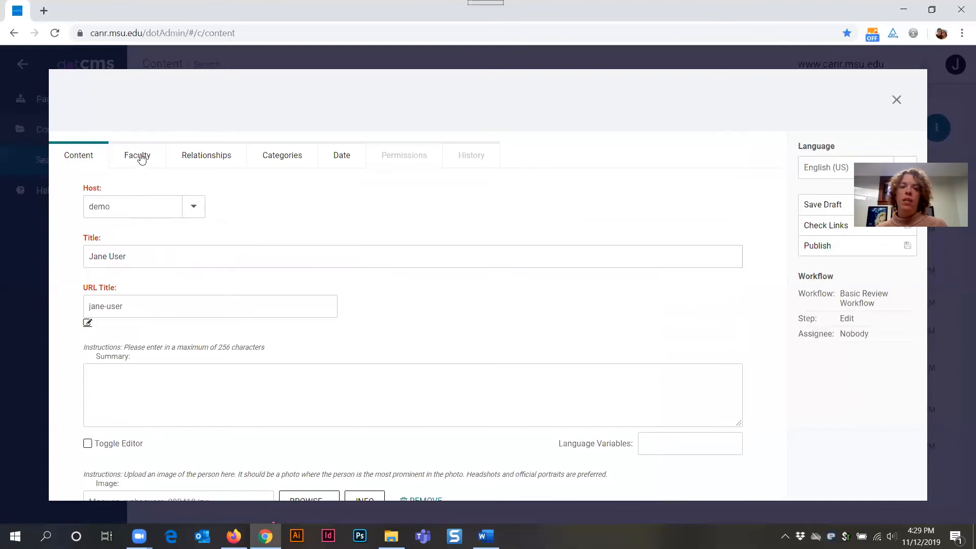
click(142, 160)
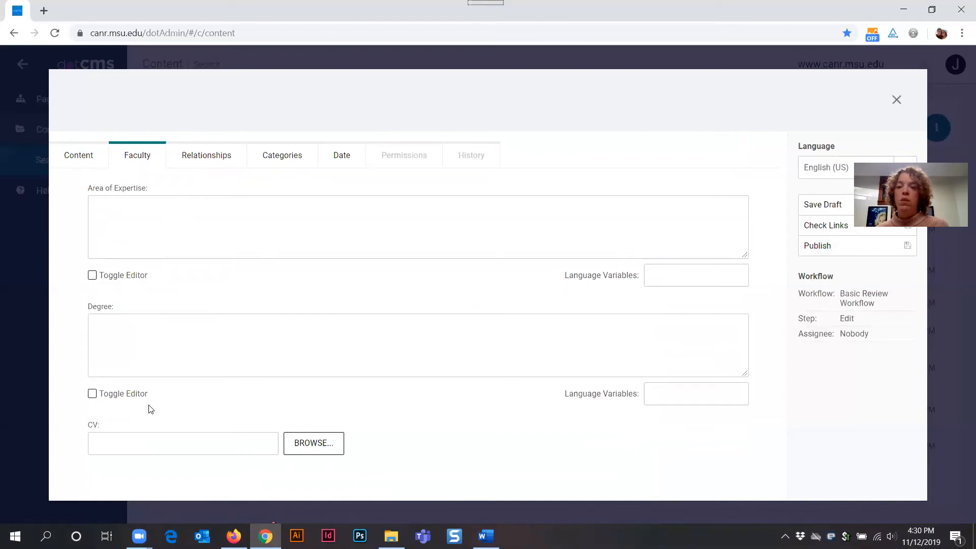
click(117, 209)
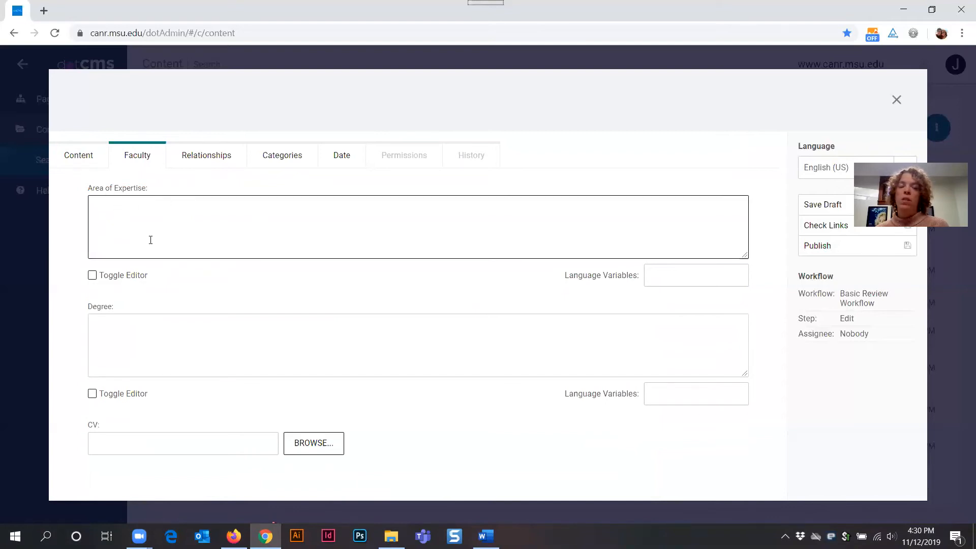
click(138, 342)
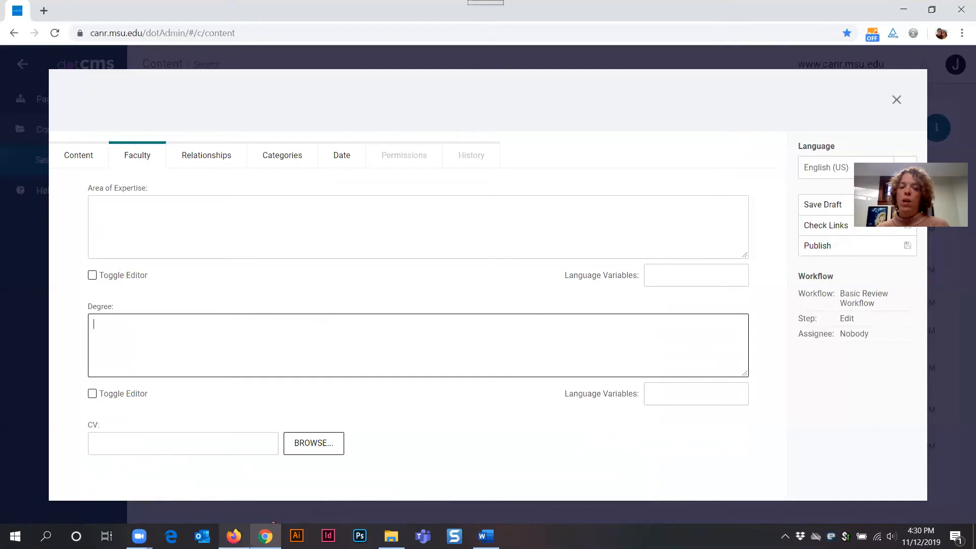
key(alt+Tab)
Step: Review the sample profile's Area of Expertise and Degree text, then minimize Firefox
scroll(487, 353, down, 4)
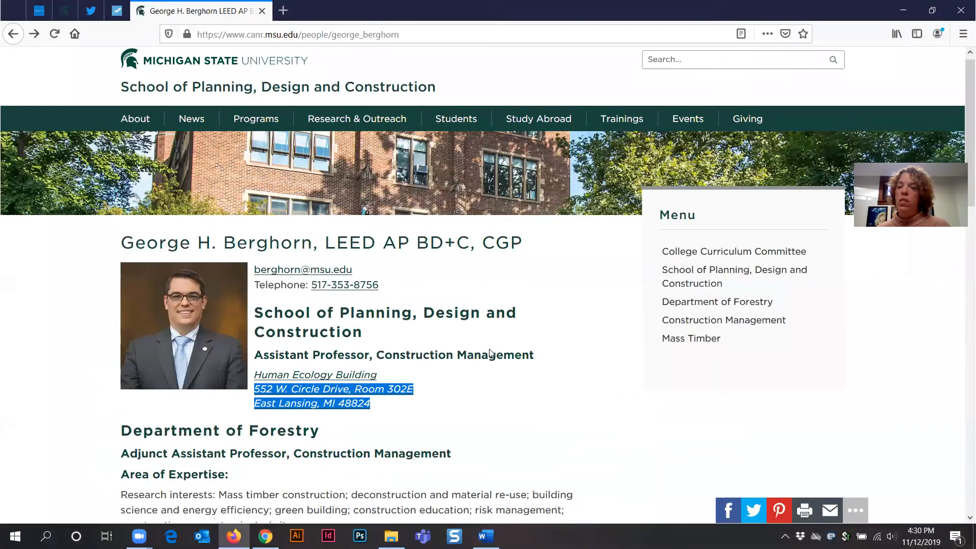
drag(118, 280, 575, 447)
click(576, 446)
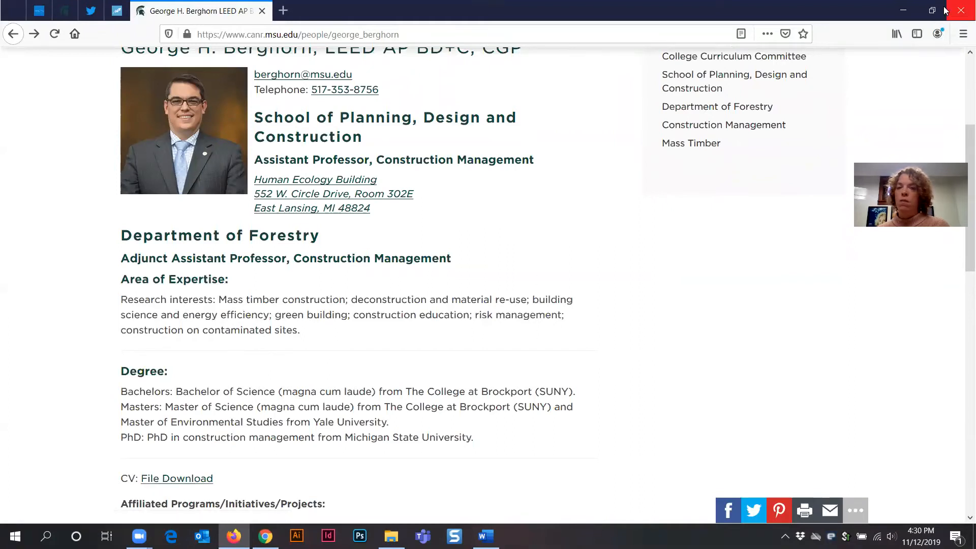
click(903, 10)
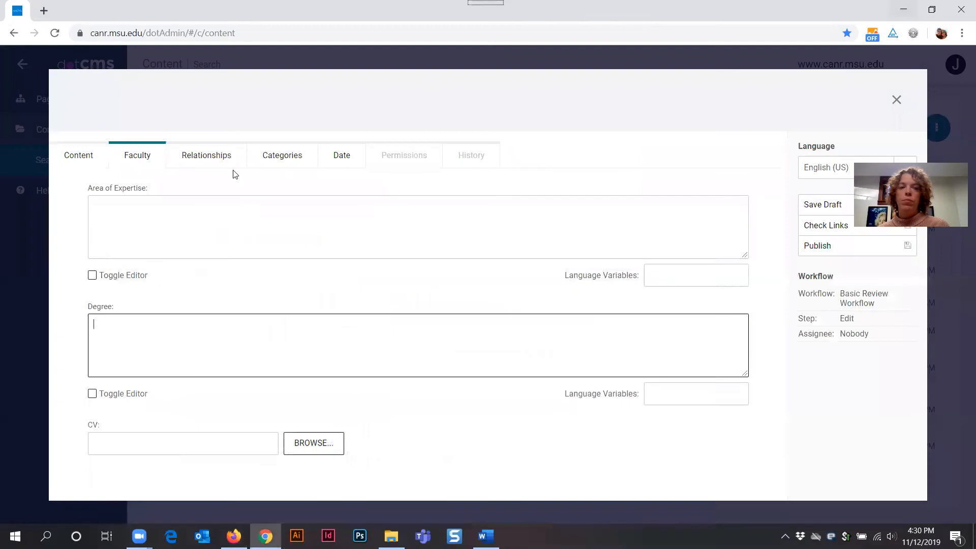
Step: Inspect the Works-For and Dataset relationships on the Relationships section, then return to the Firefox profile
click(199, 158)
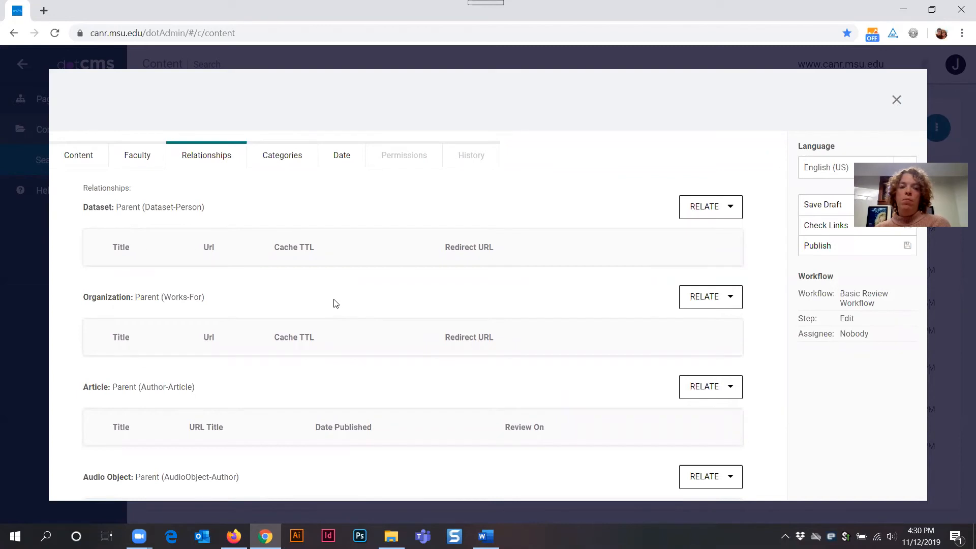
scroll(335, 304, down, 9)
scroll(339, 302, down, 10)
scroll(339, 302, up, 3)
scroll(339, 302, up, 15)
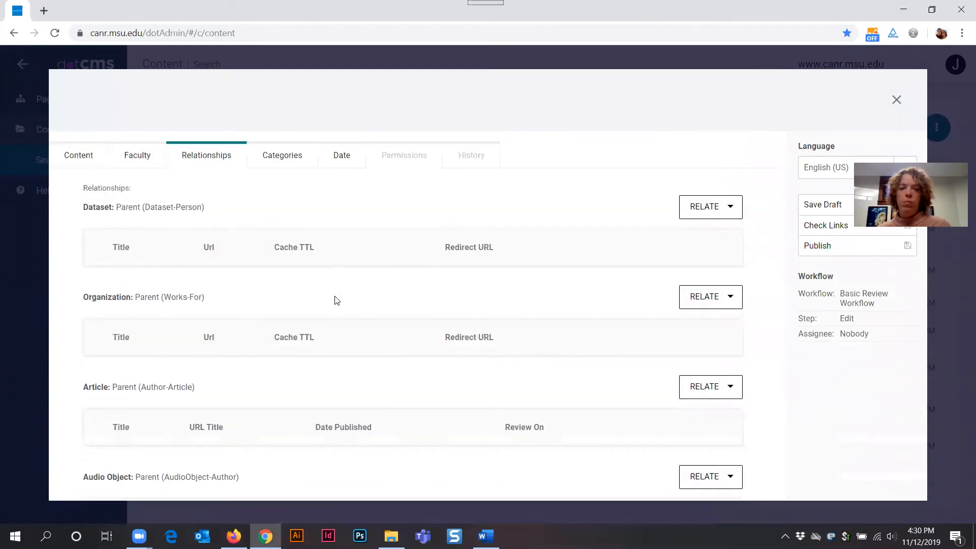
drag(84, 301, 227, 300)
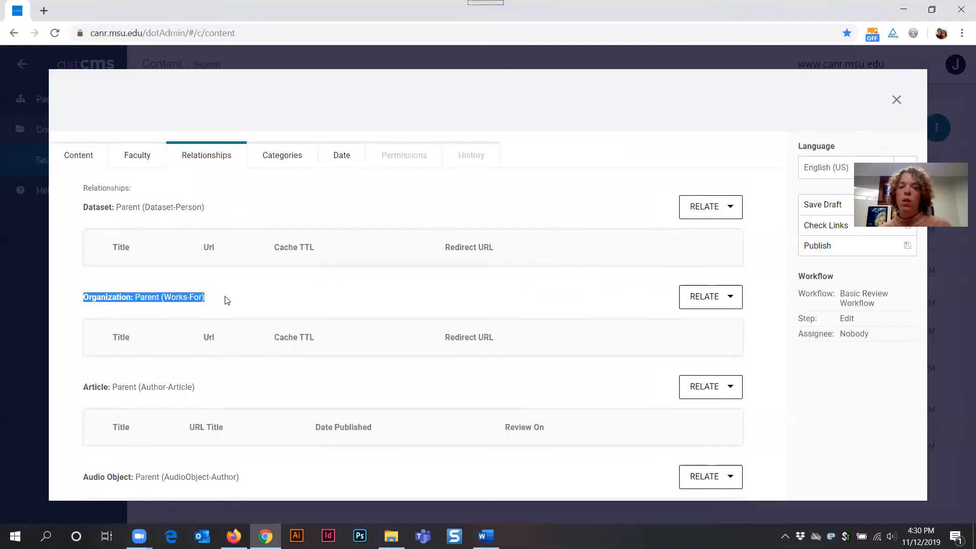
click(227, 301)
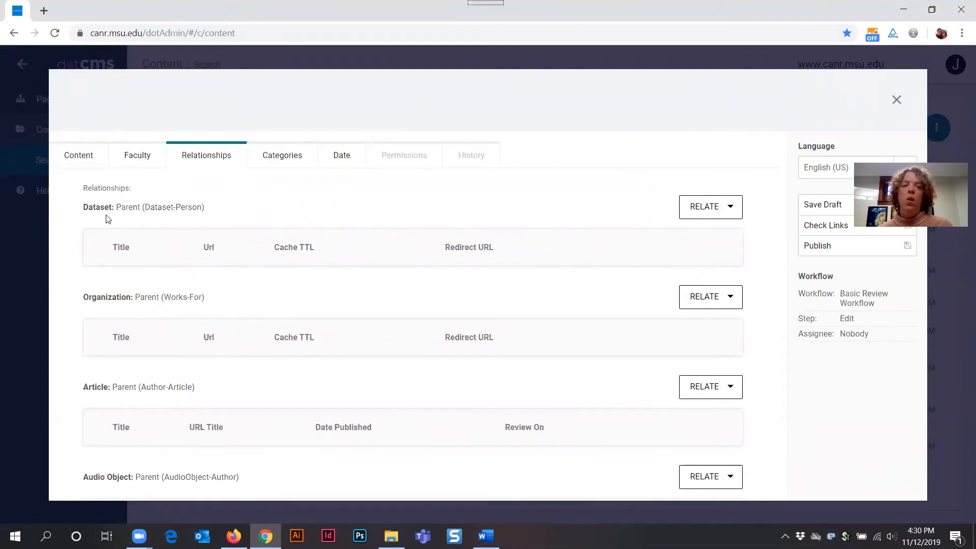
drag(84, 209, 207, 213)
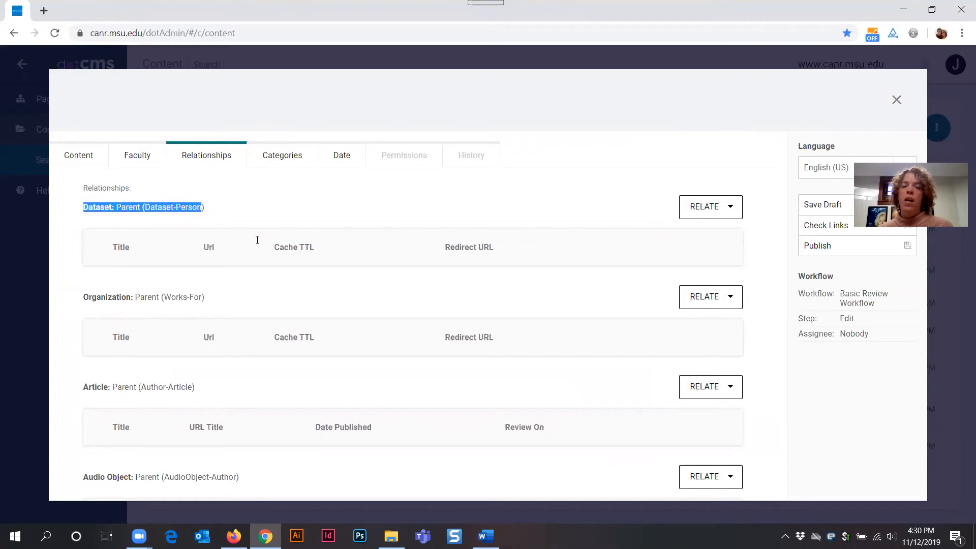
click(231, 277)
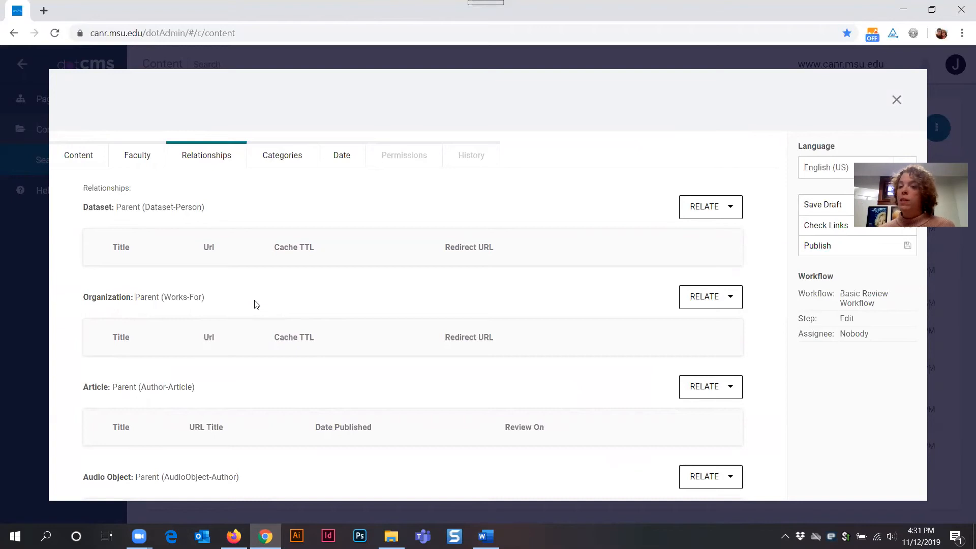
click(233, 537)
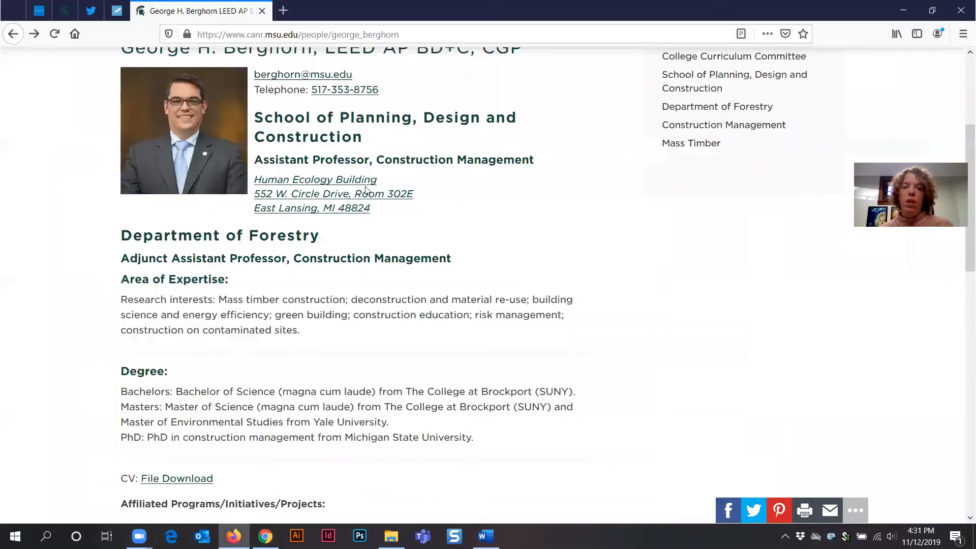
Step: Go back to Firefox's Faculty people list, then minimize Firefox to return to dotCMS
click(13, 34)
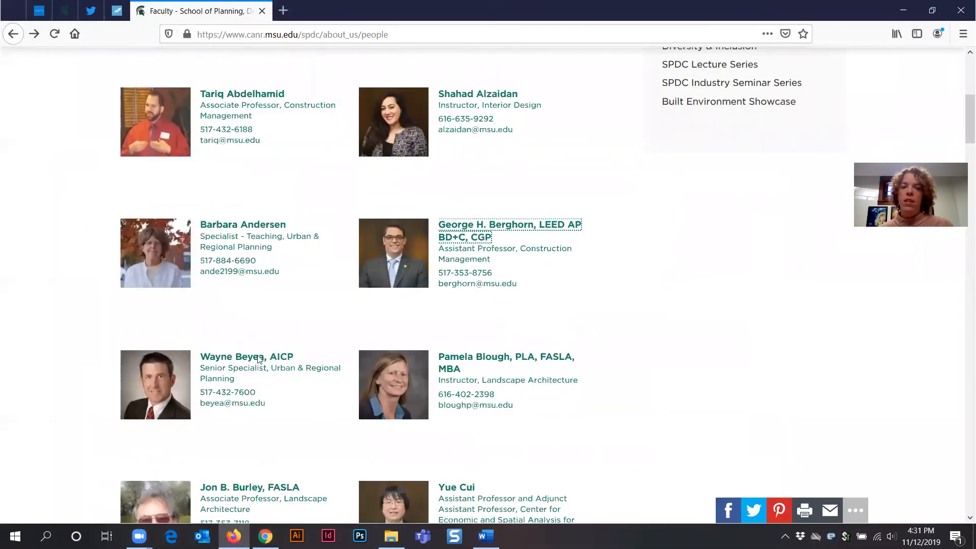
scroll(577, 329, up, 3)
scroll(593, 359, down, 2)
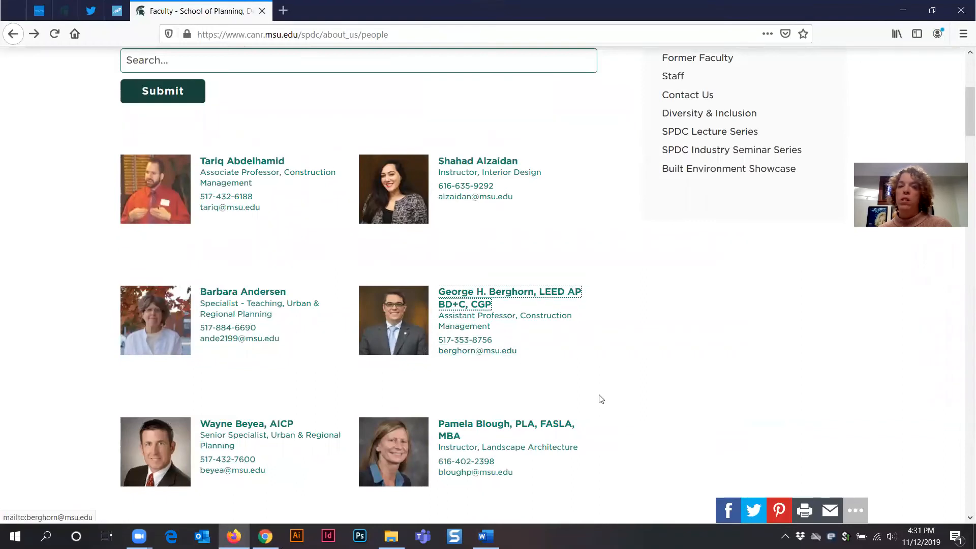
scroll(592, 376, up, 5)
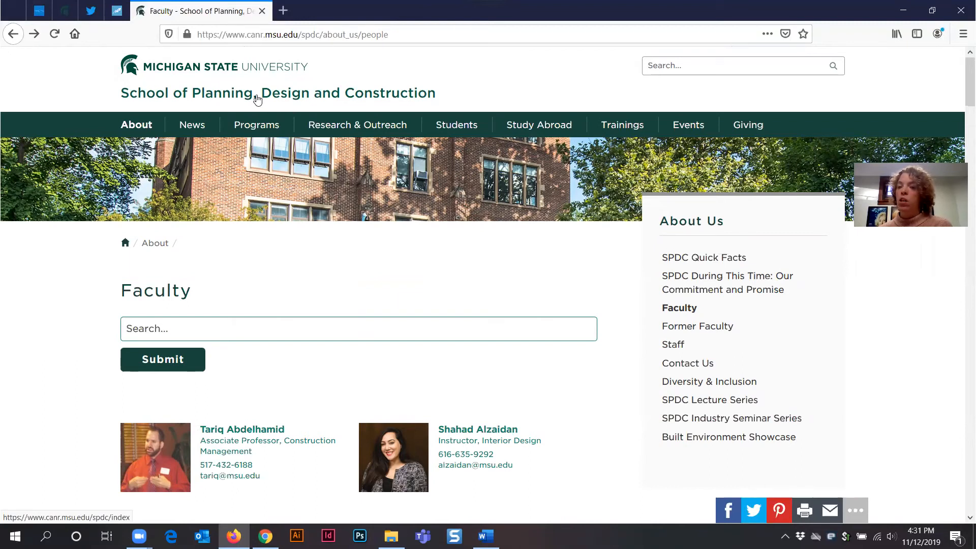
click(903, 10)
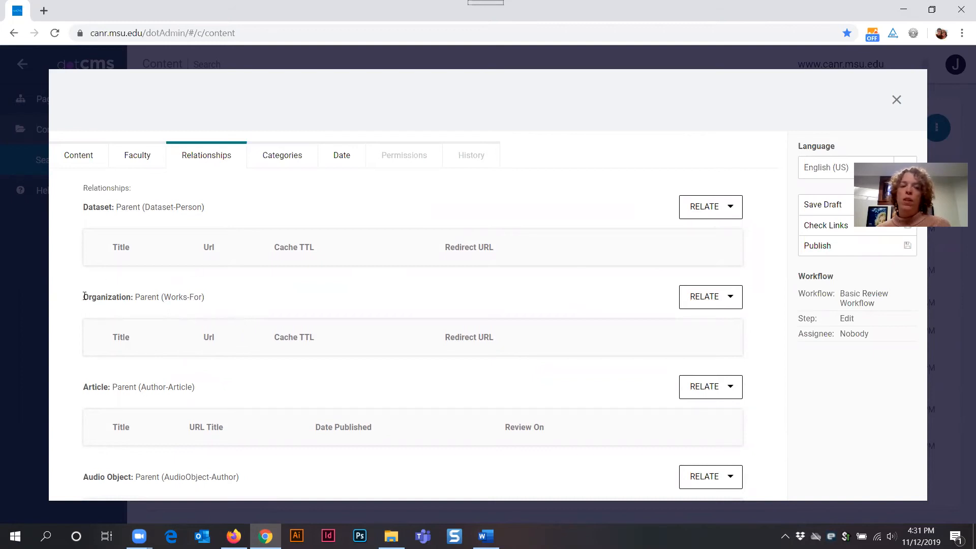
Step: Open the RELATE search for Organization: Parent (Works-For)
drag(183, 299, 206, 299)
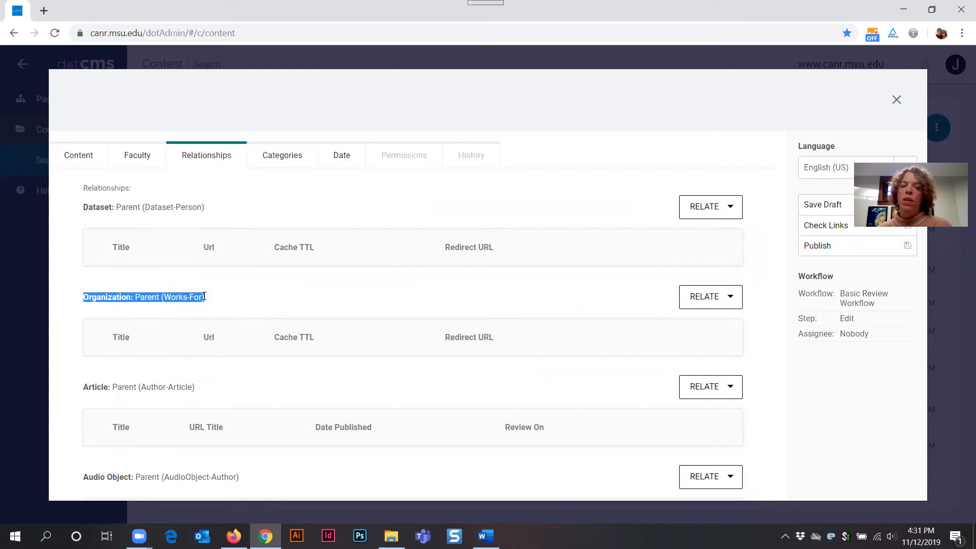
click(254, 305)
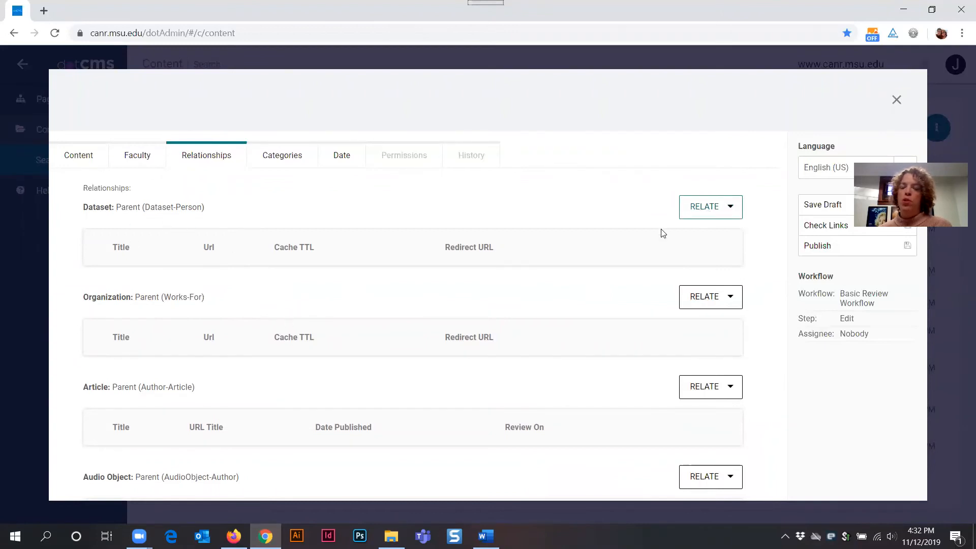
click(701, 302)
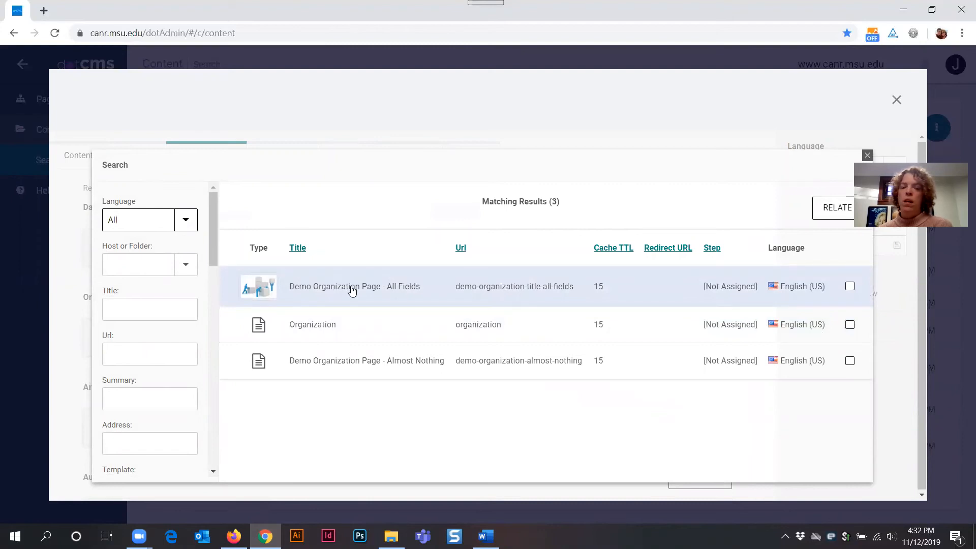
Step: Relate Demo Organization Page - All Fields as the person's Works-For organization
click(849, 286)
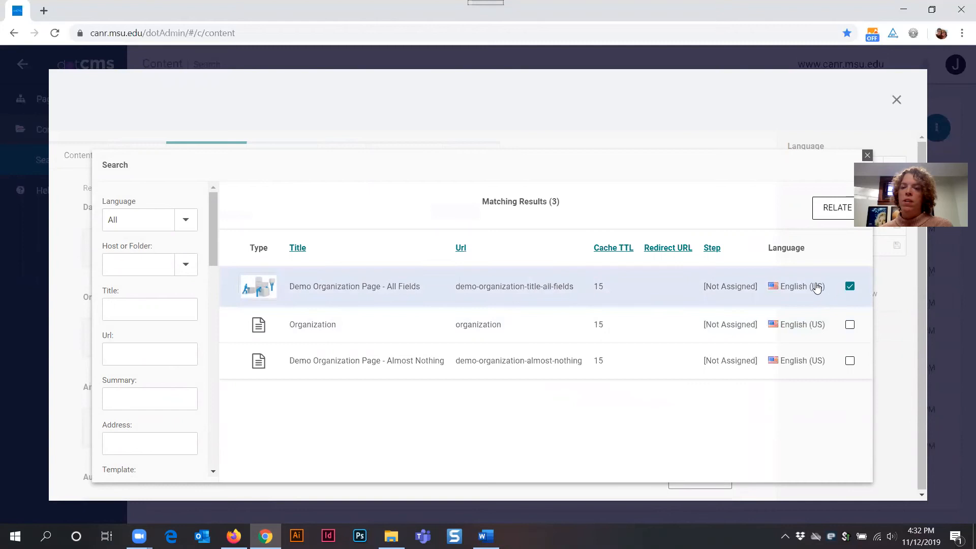
click(826, 213)
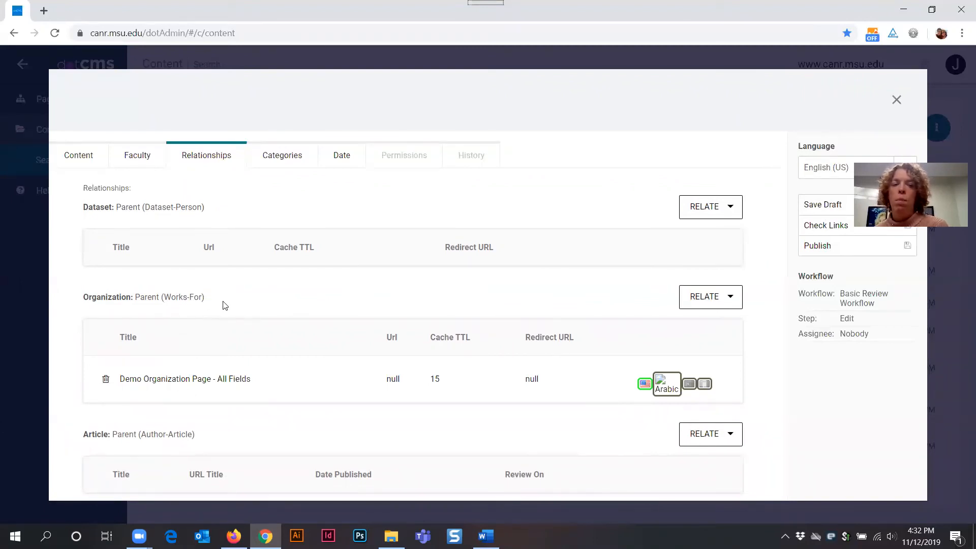
Step: Scroll down to review the Member-Of relationship section
scroll(254, 299, down, 3)
scroll(260, 300, down, 10)
scroll(260, 297, down, 4)
drag(219, 333, 89, 327)
click(89, 327)
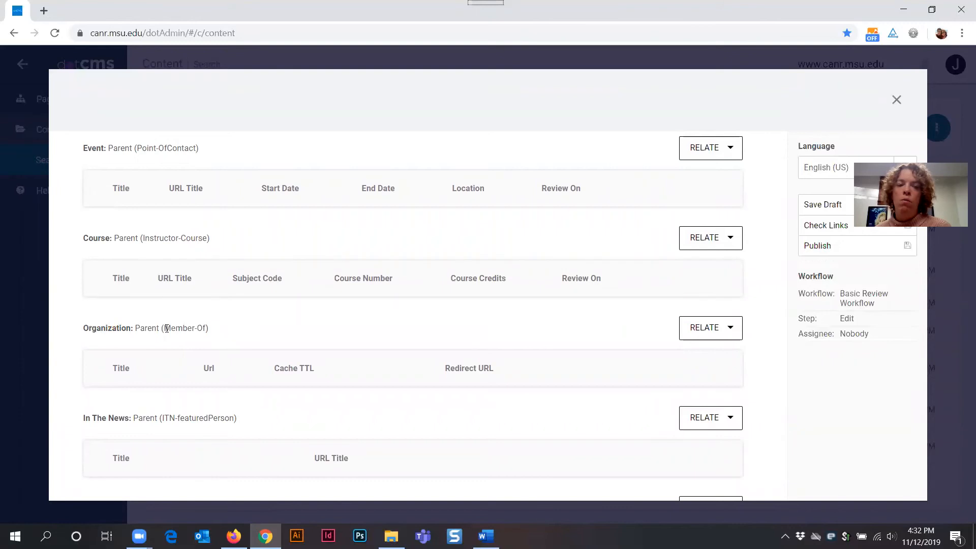
drag(167, 328, 216, 332)
click(245, 330)
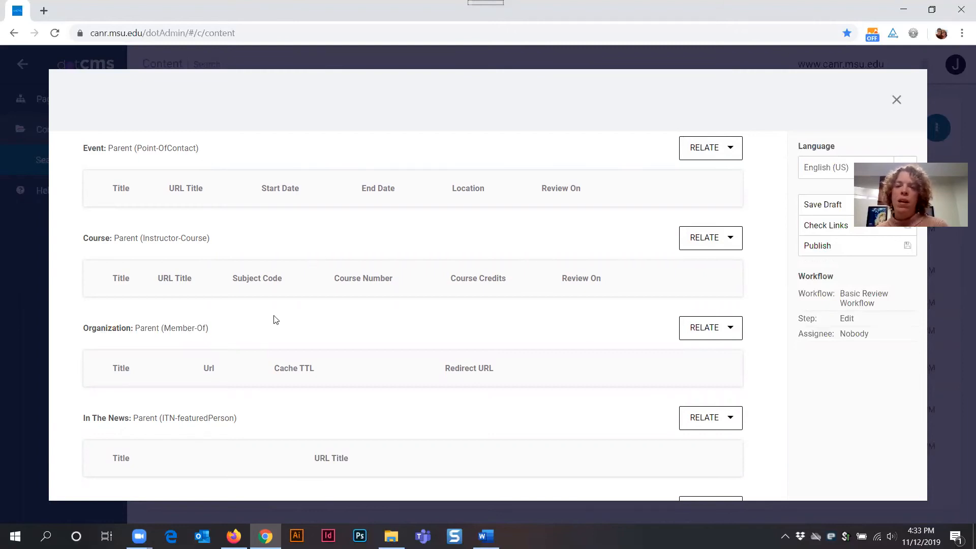
Step: Look over the remaining relationships, including Point-Of-Contact, then bring up the Categories section
scroll(285, 305, up, 8)
scroll(305, 320, up, 10)
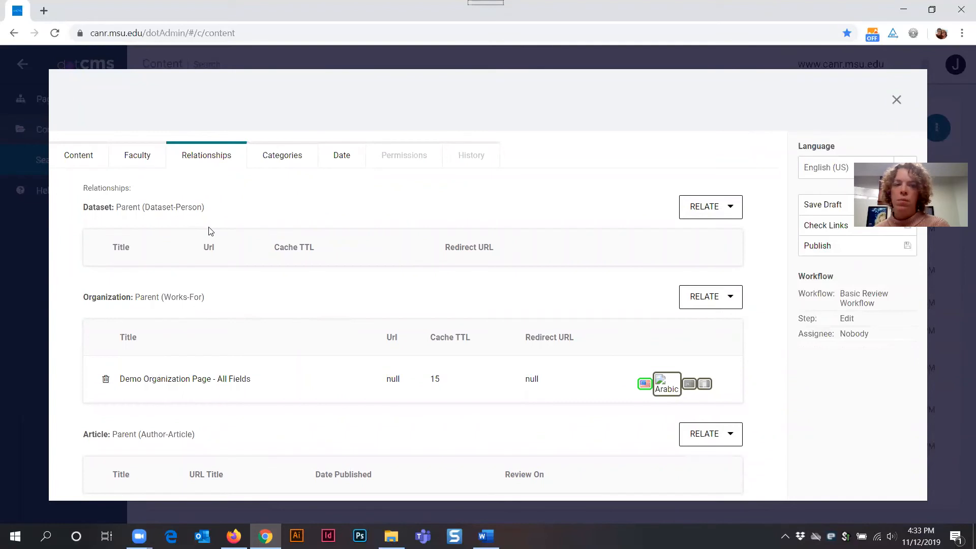
scroll(338, 327, down, 1)
scroll(338, 316, up, 1)
scroll(340, 313, down, 3)
scroll(339, 313, down, 1)
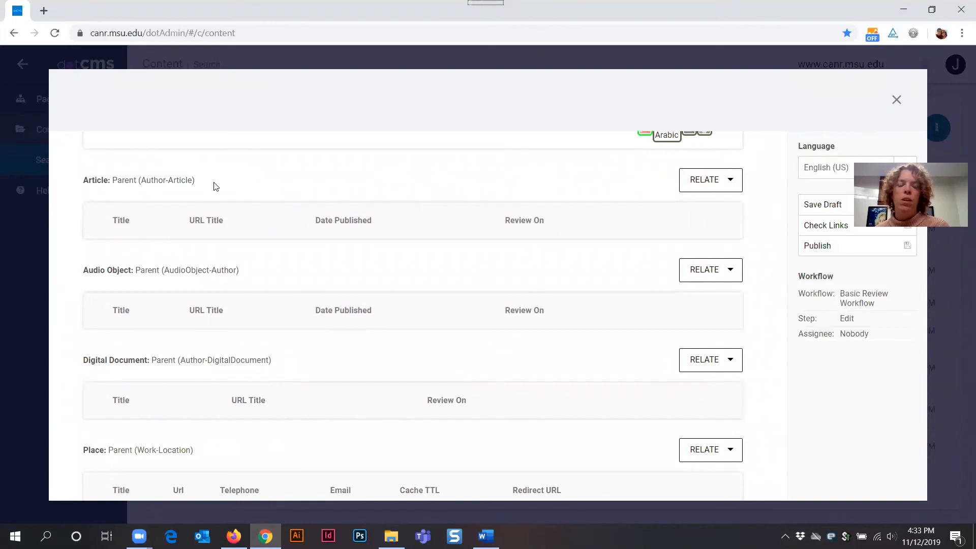
scroll(319, 252, down, 2)
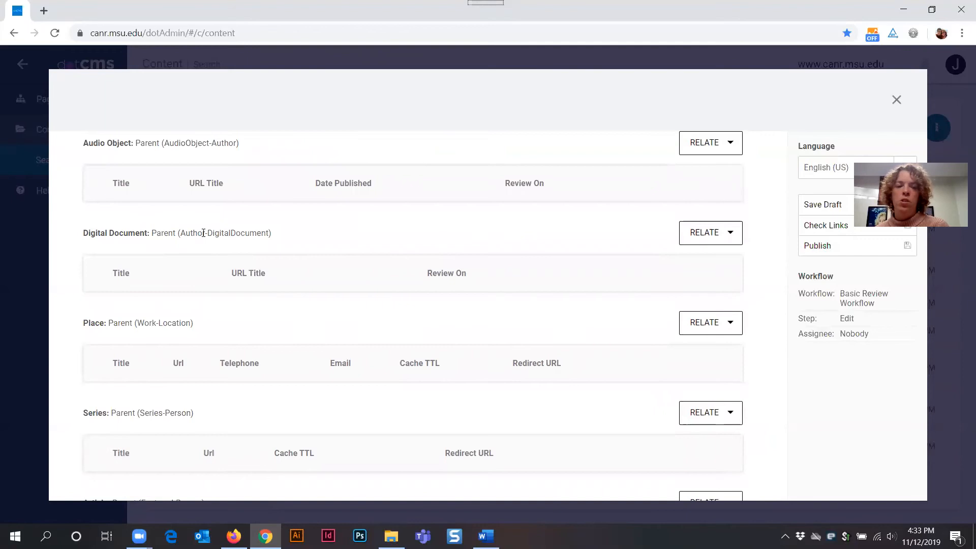
scroll(256, 294, down, 2)
scroll(257, 295, down, 2)
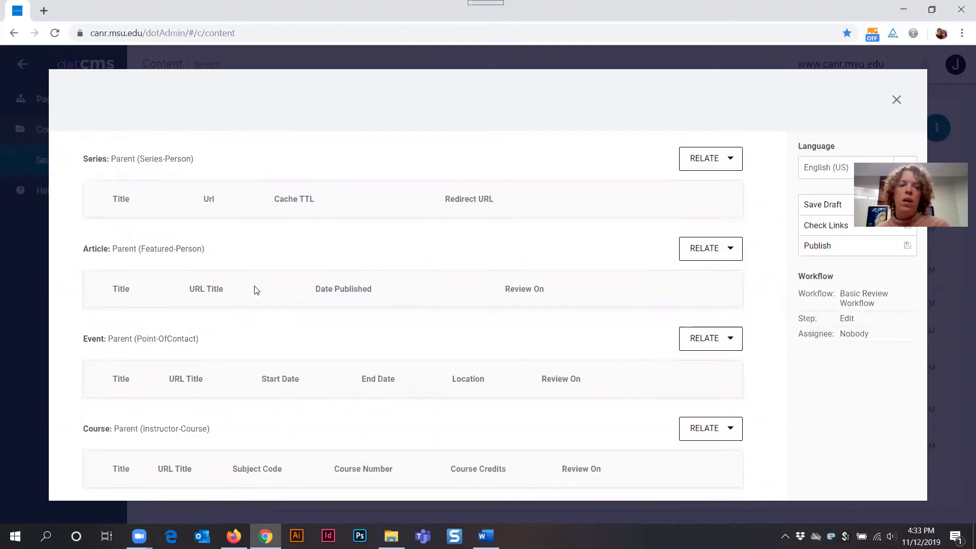
scroll(254, 290, down, 1)
drag(181, 186, 144, 186)
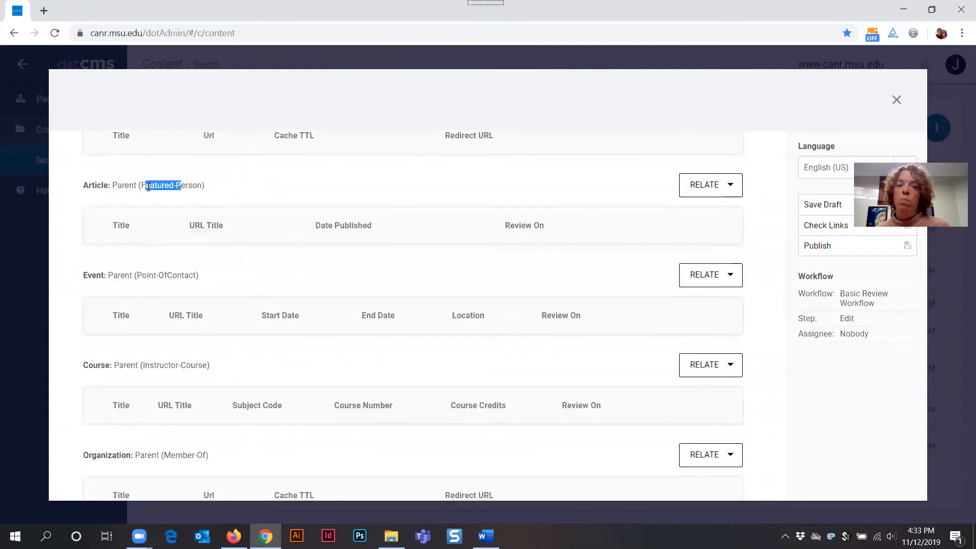
drag(184, 274, 142, 274)
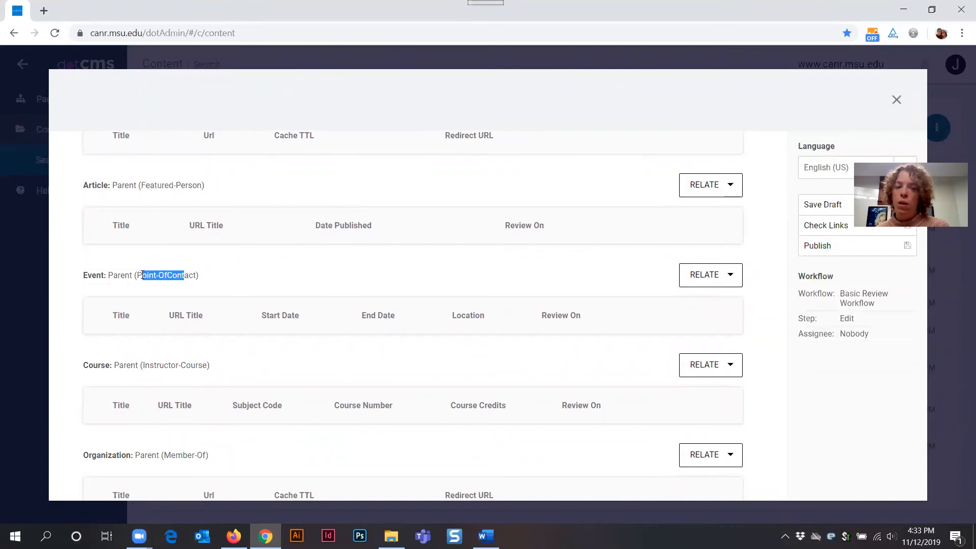
scroll(368, 312, up, 5)
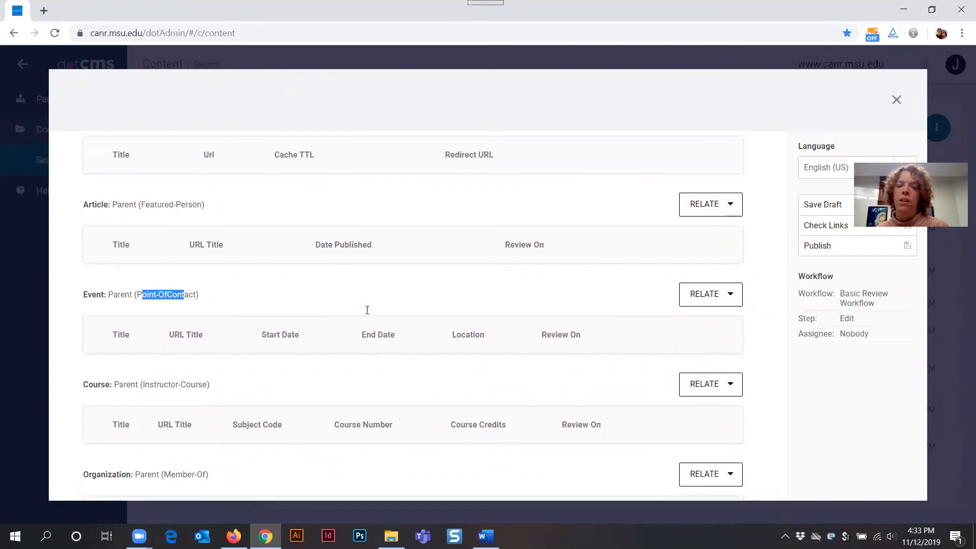
scroll(368, 310, up, 4)
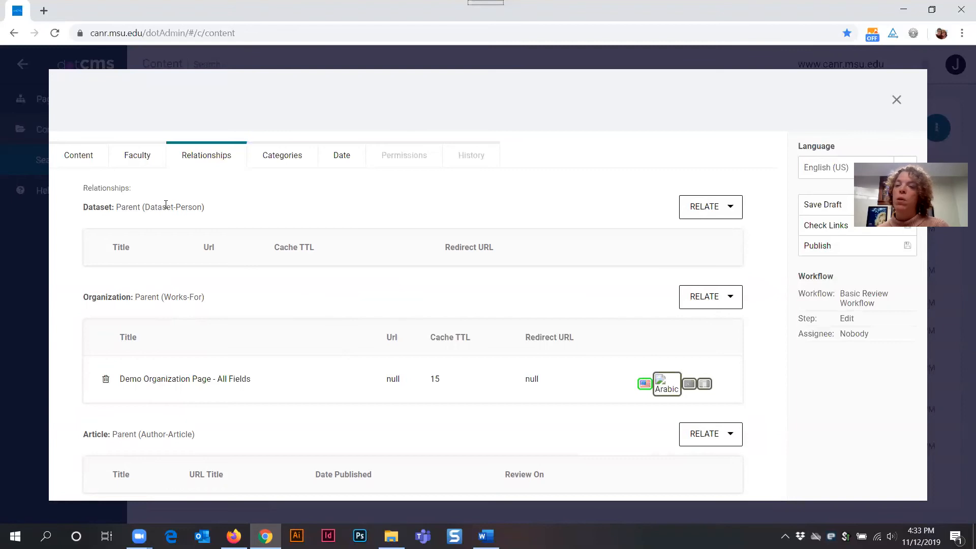
click(292, 162)
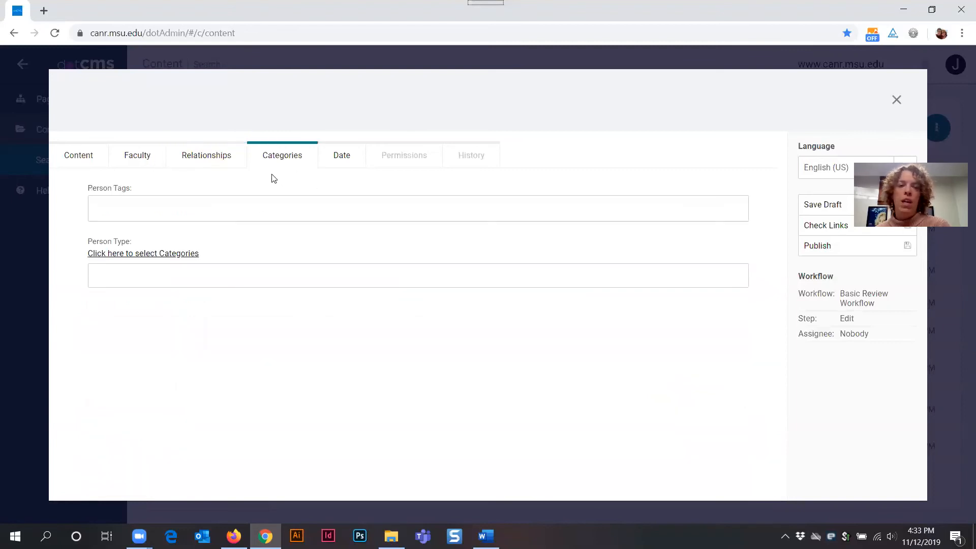
Step: Choose Staff from the category picker as the Person Type, then close the picker
click(136, 206)
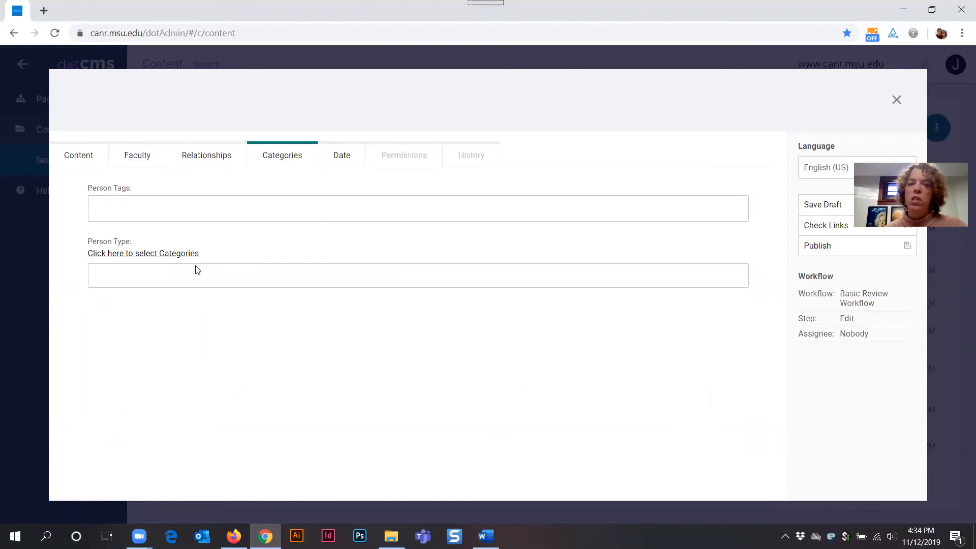
click(149, 257)
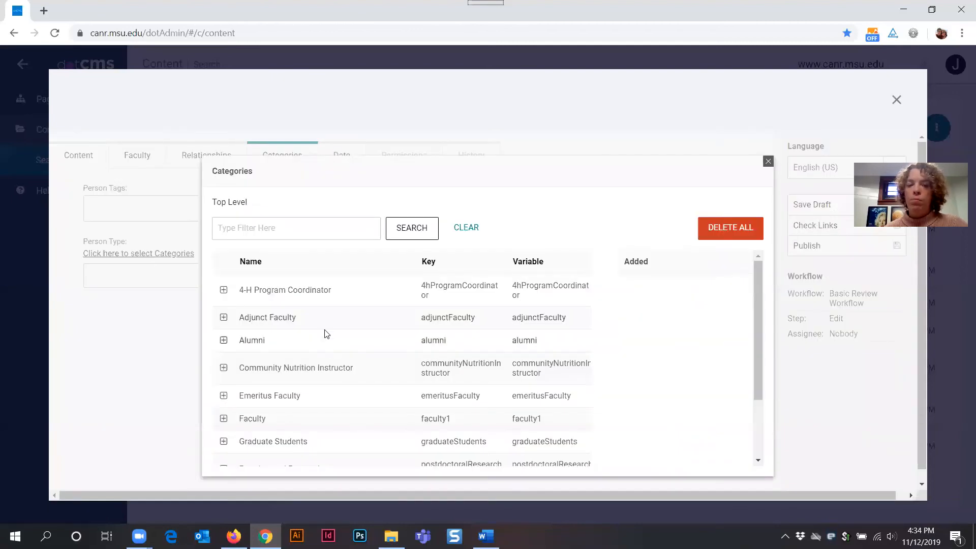
scroll(325, 333, down, 3)
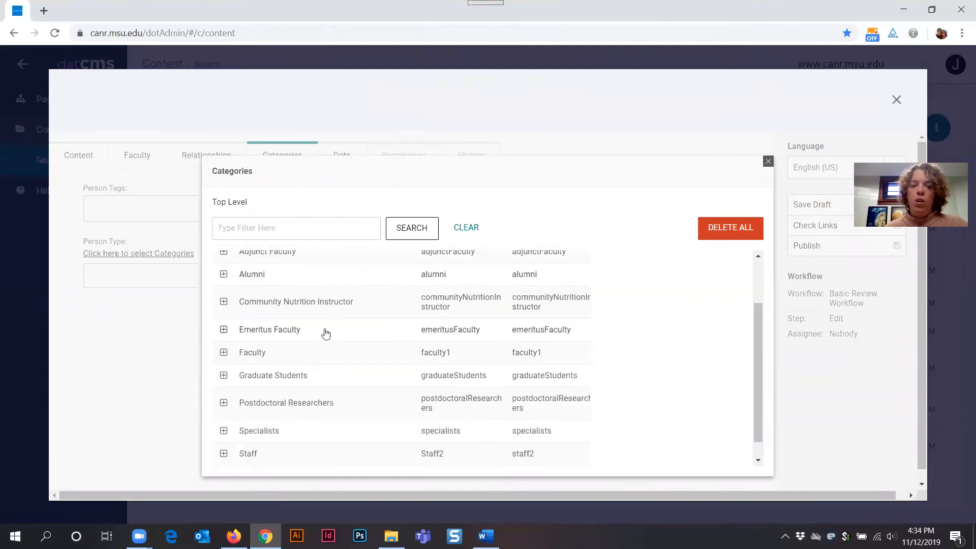
scroll(324, 336, up, 2)
scroll(324, 335, down, 2)
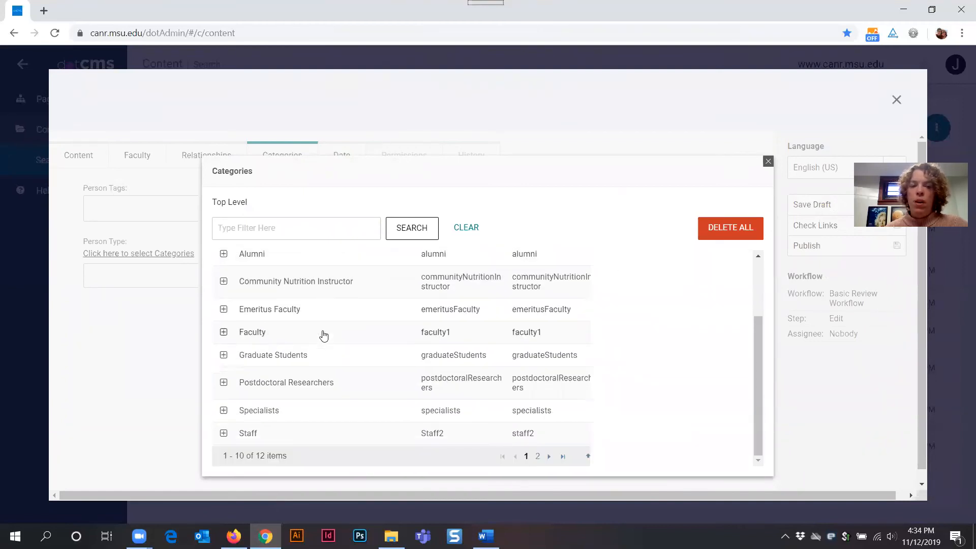
scroll(324, 335, up, 2)
scroll(324, 336, down, 2)
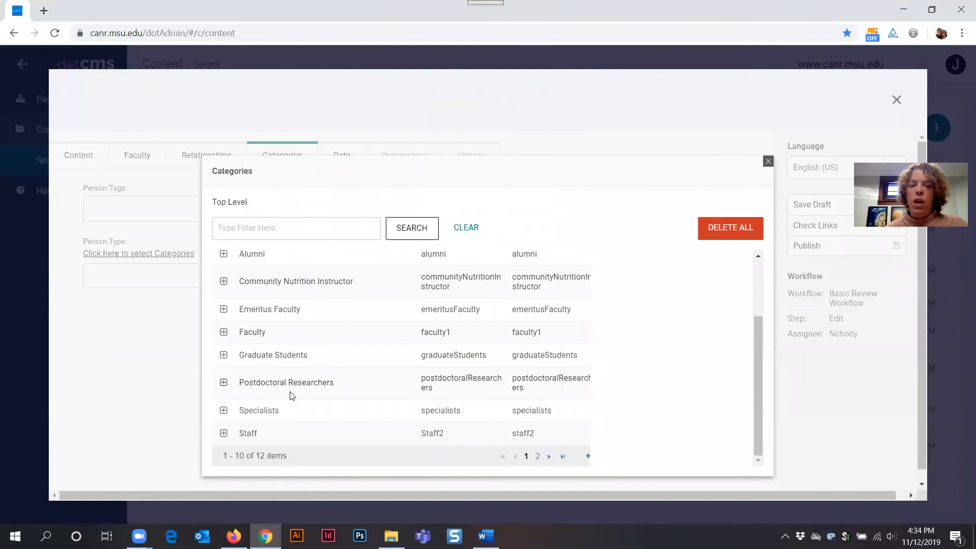
click(249, 435)
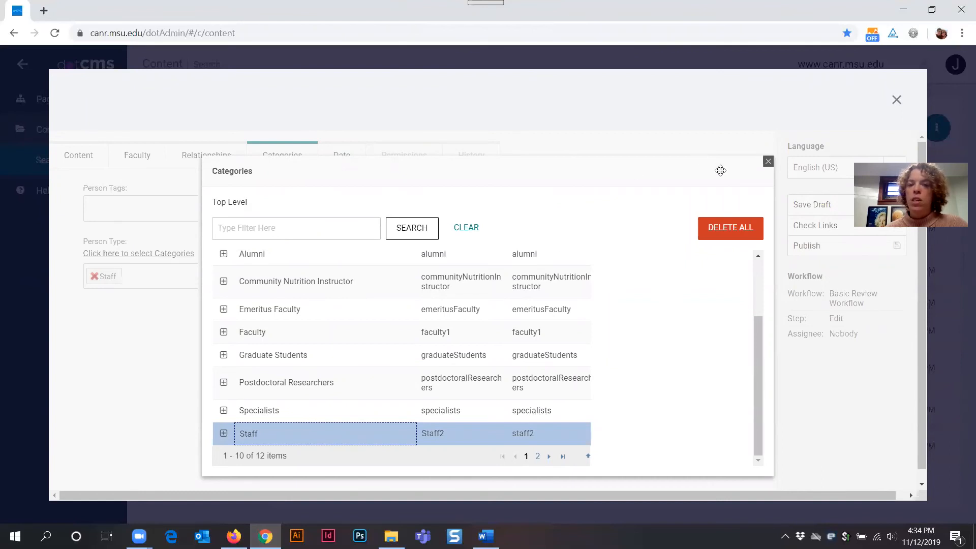
click(767, 162)
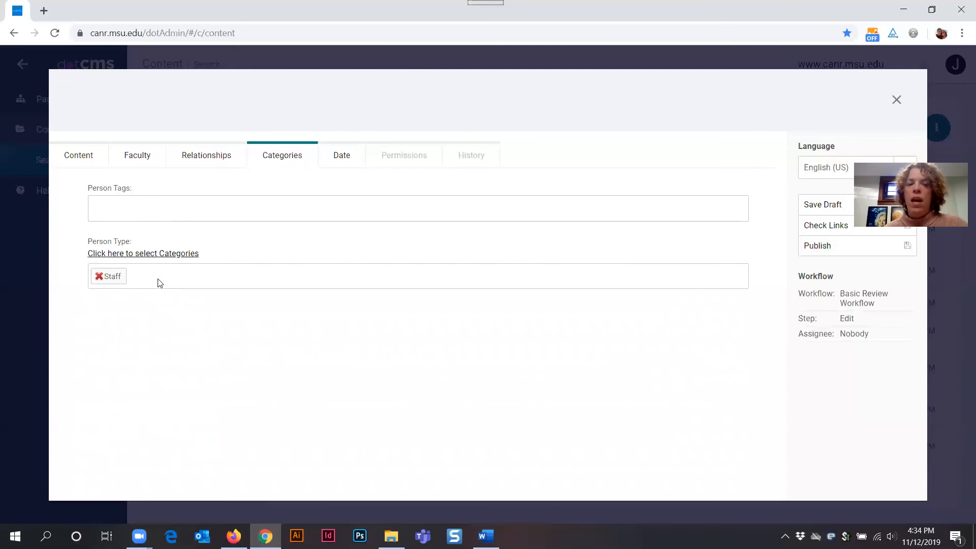
Step: Add the Person Tags 'anr commmunications & marketing' and 'dotcms' from the suggestions
click(136, 211)
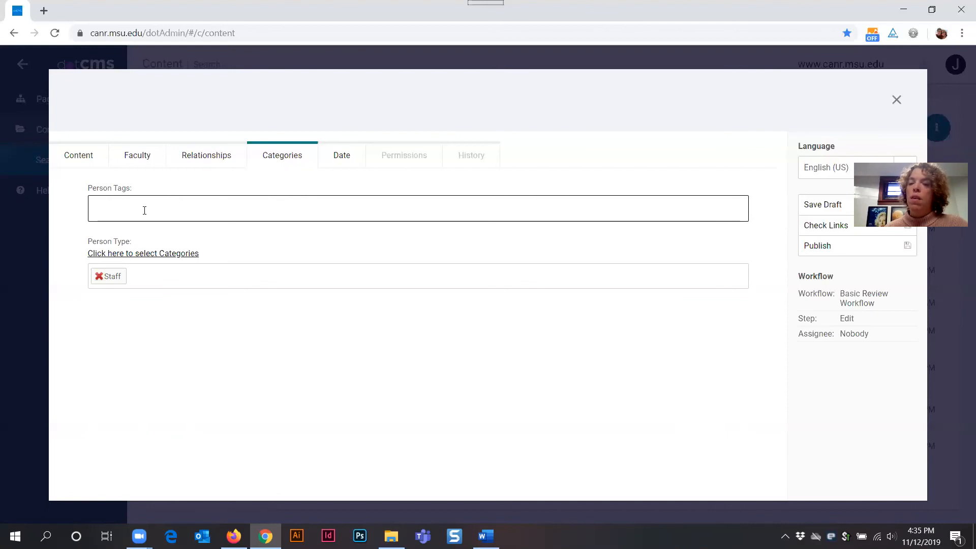
click(144, 211)
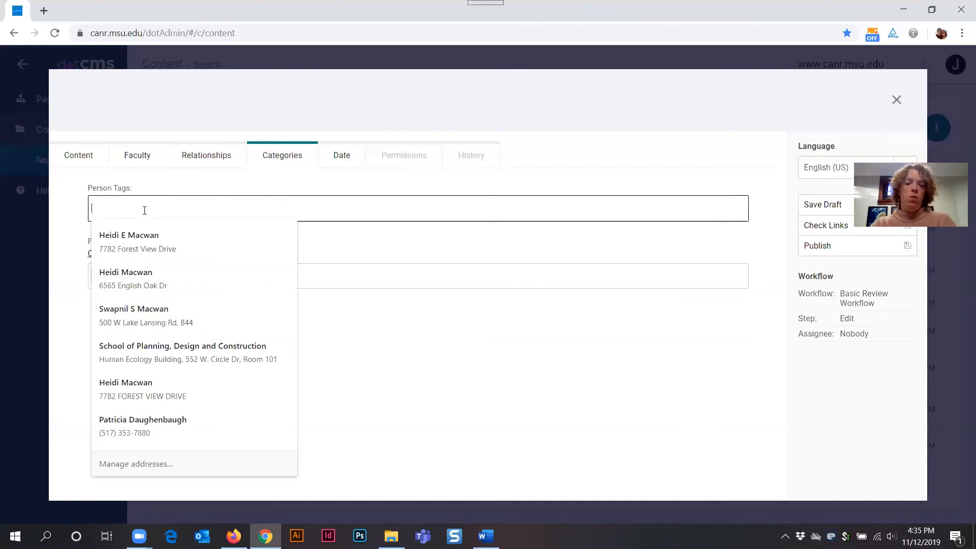
text(ANR &)
key(BackSpace)
key(BackSpace)
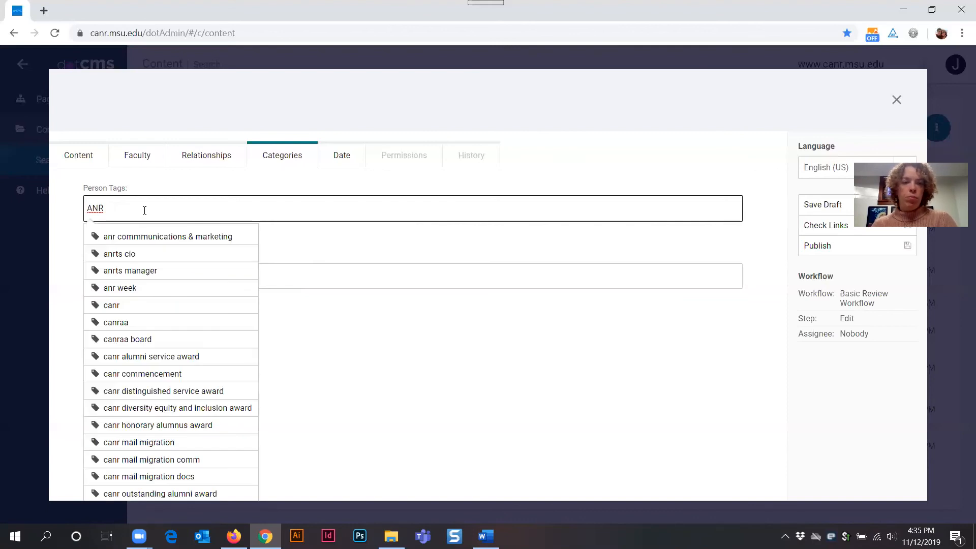
click(166, 238)
click(257, 208)
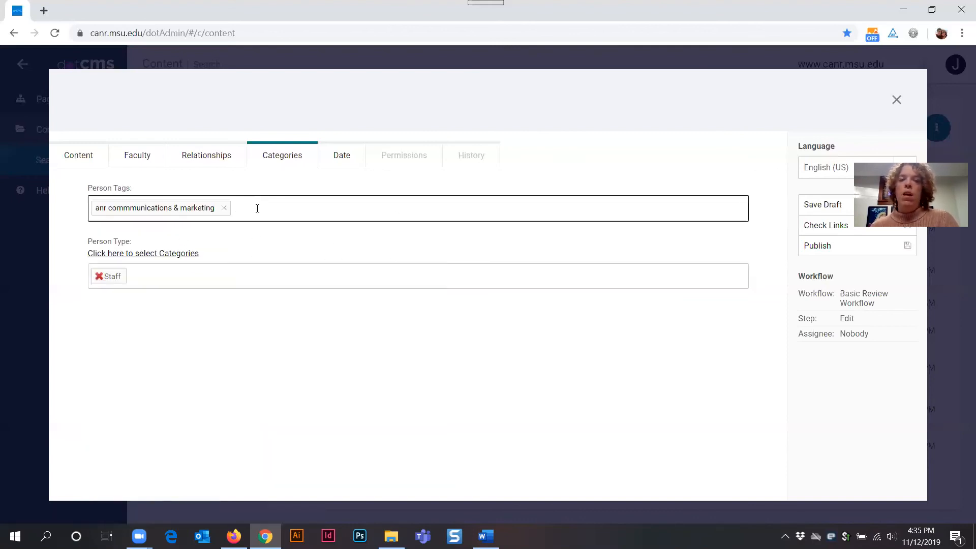
click(257, 209)
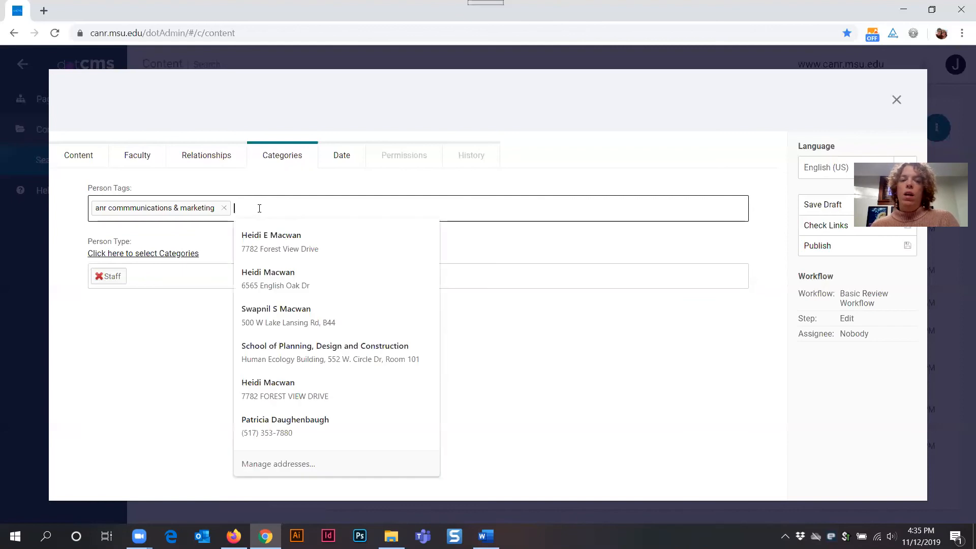
text(d)
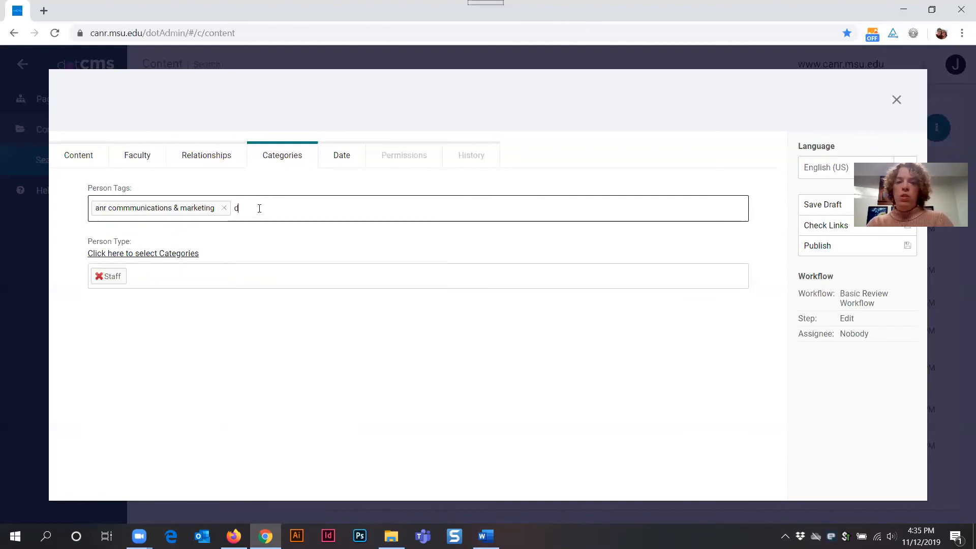
text(otcms)
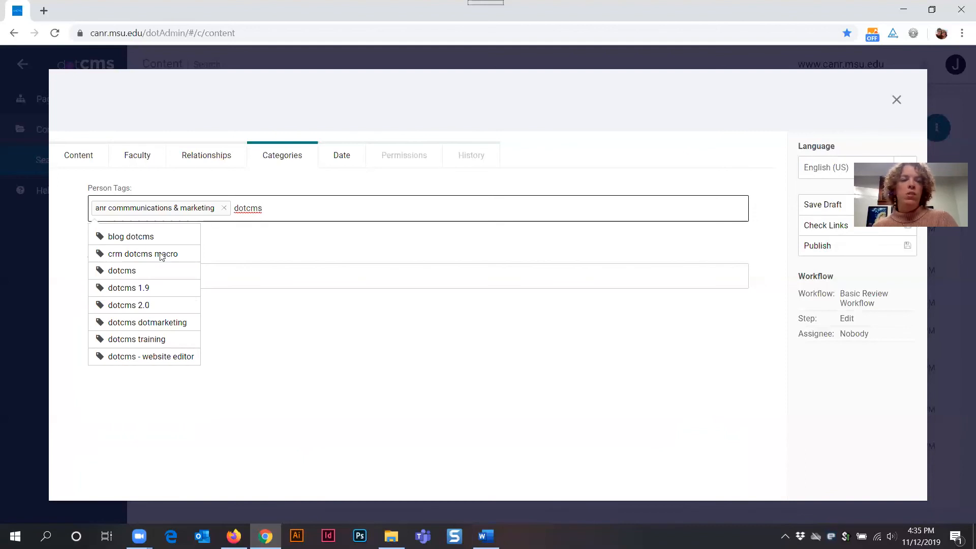
click(131, 275)
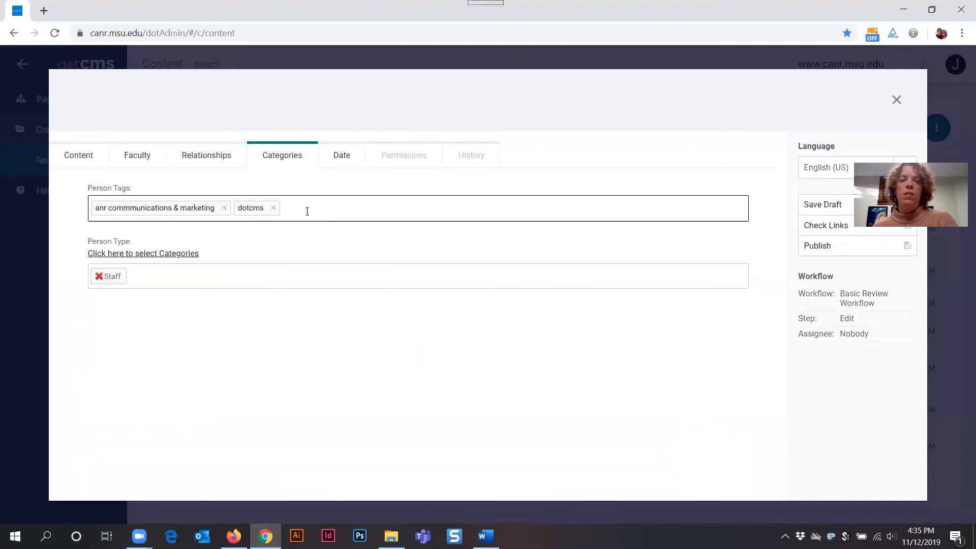
Step: Add the Person Tags 'dotcms training' and 'website training'
click(302, 207)
text(dot)
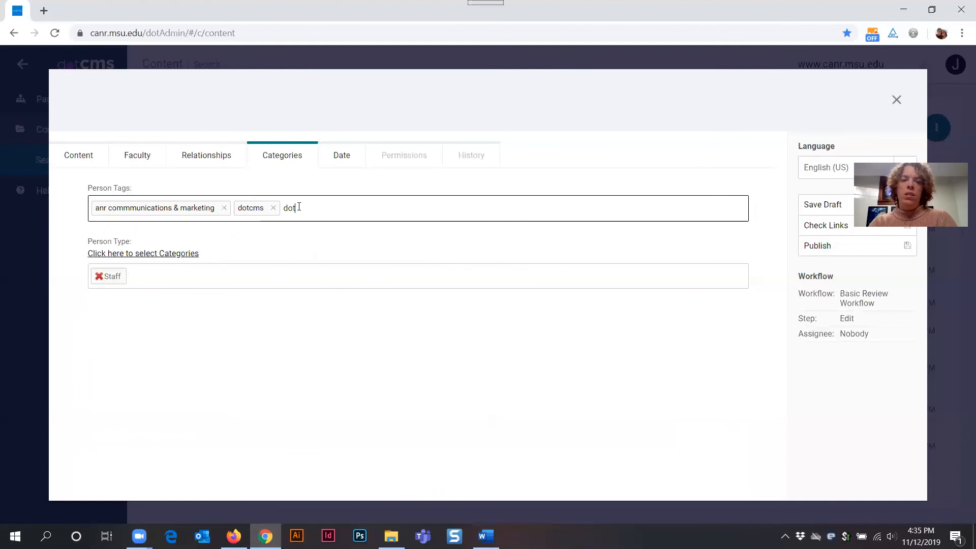
text(cms)
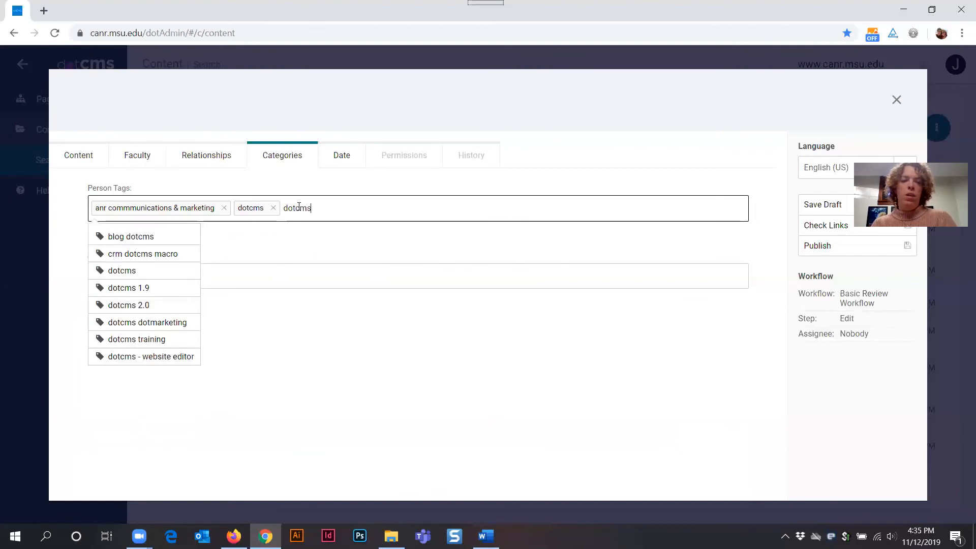
click(134, 343)
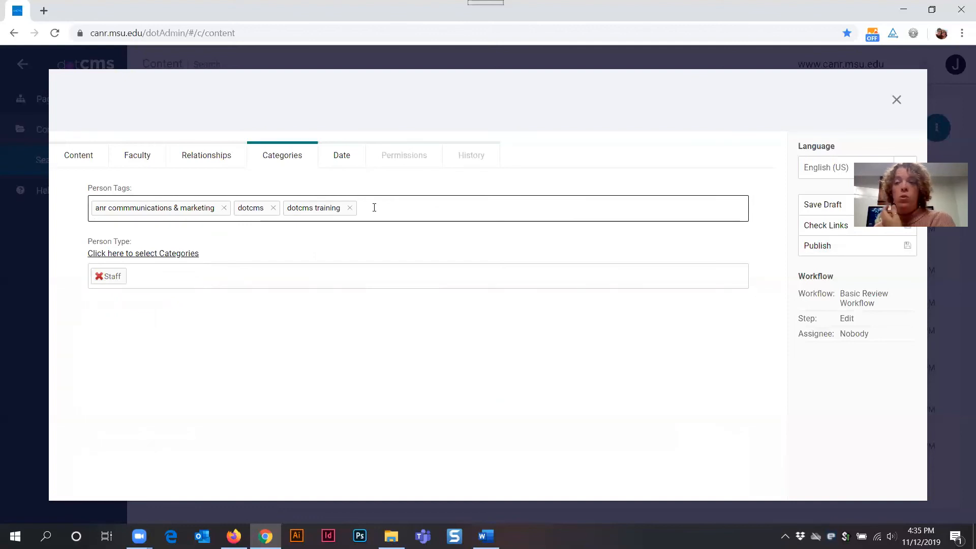
text(website)
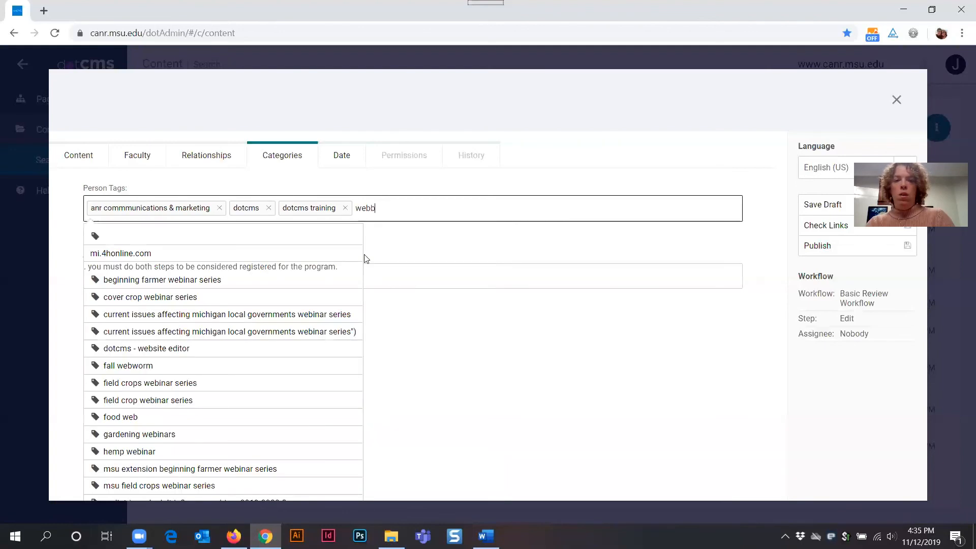
text( t)
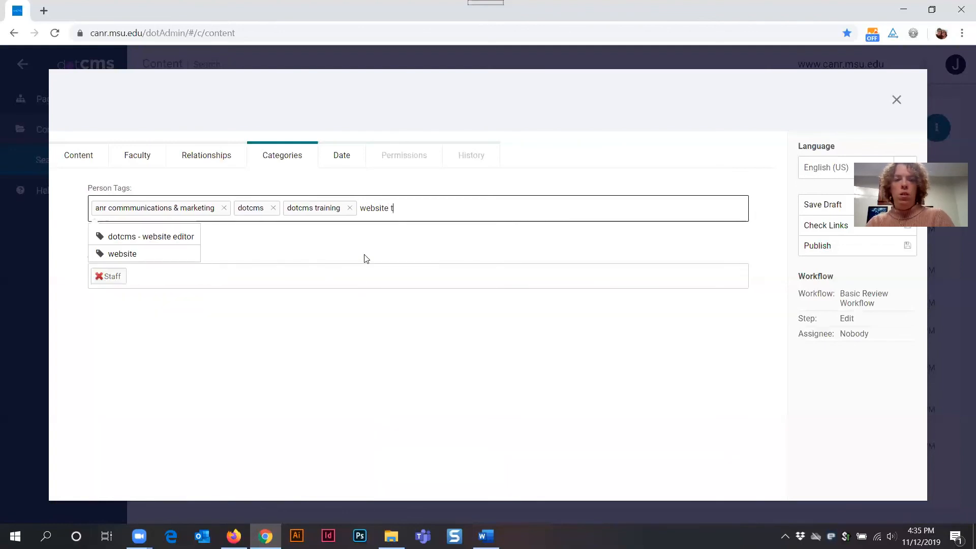
text(raining)
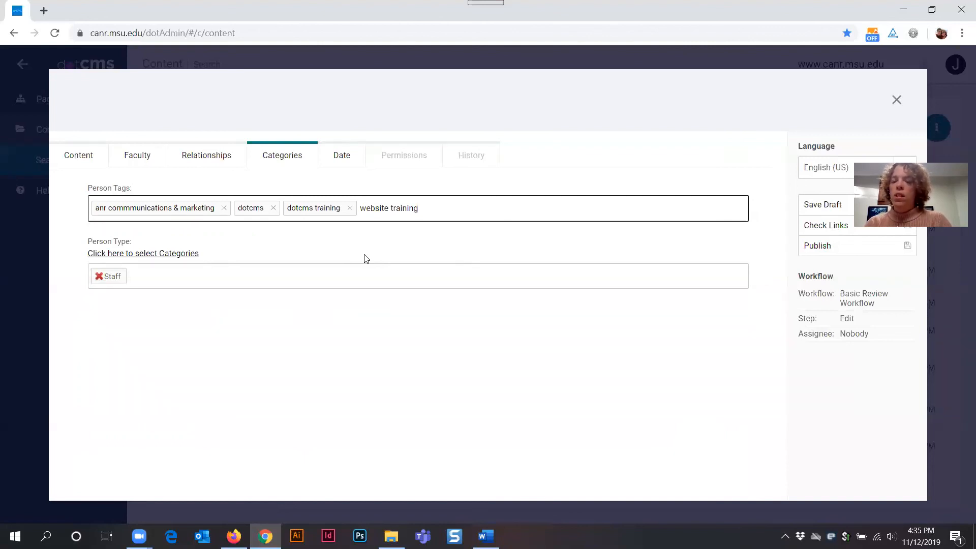
key(Return)
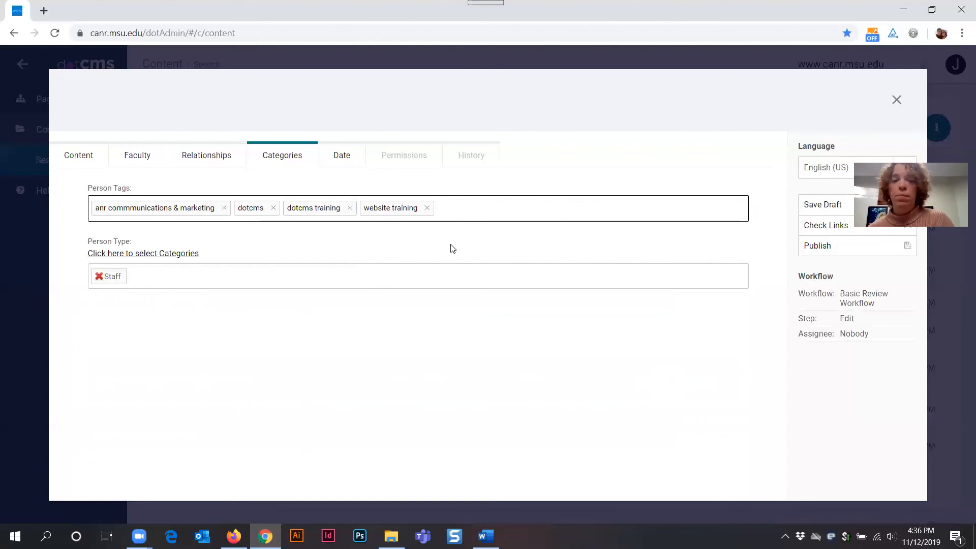
Step: Review the publish and expiration dates, then return to the Jane User content fields
click(339, 158)
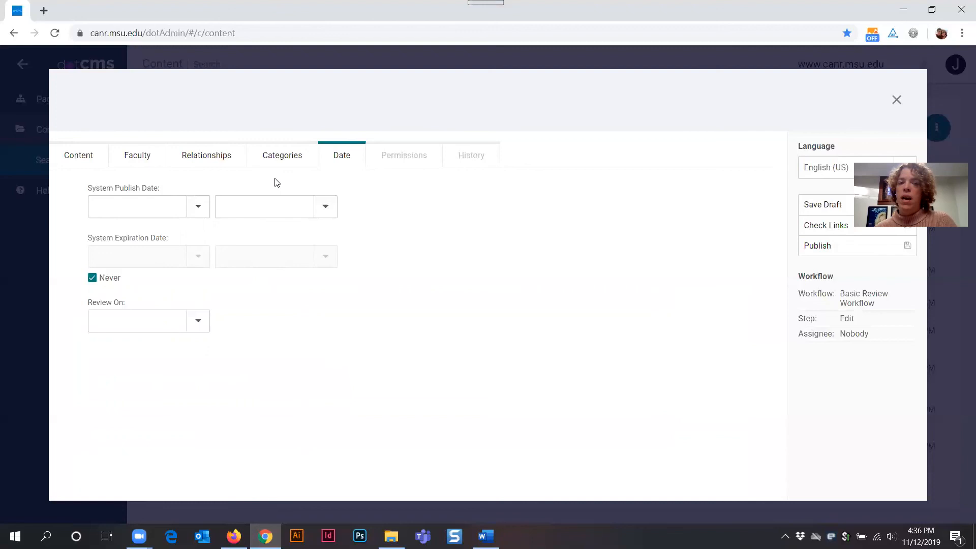
click(74, 154)
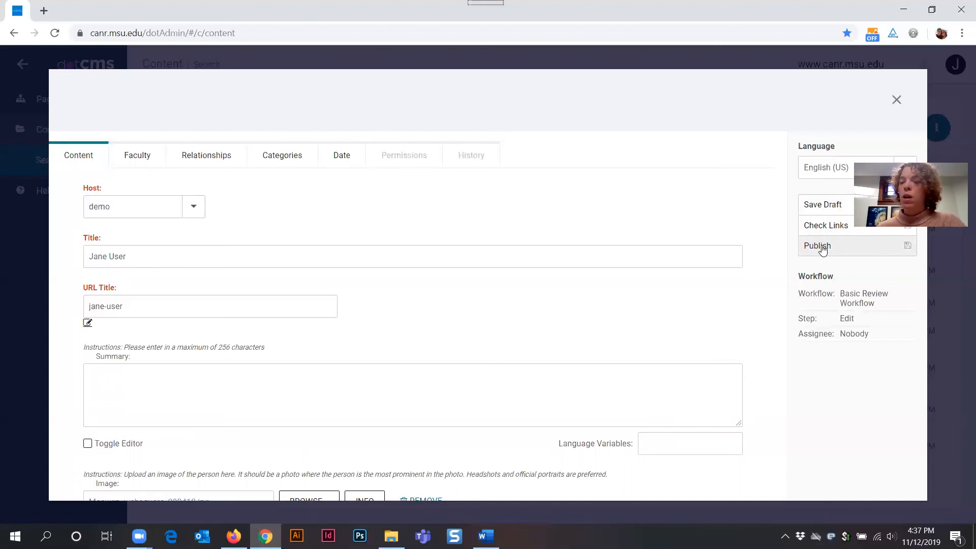
Step: Fix the duplicate URL title by changing it to jane-user2, publish the entry, and lock it for editing
click(820, 246)
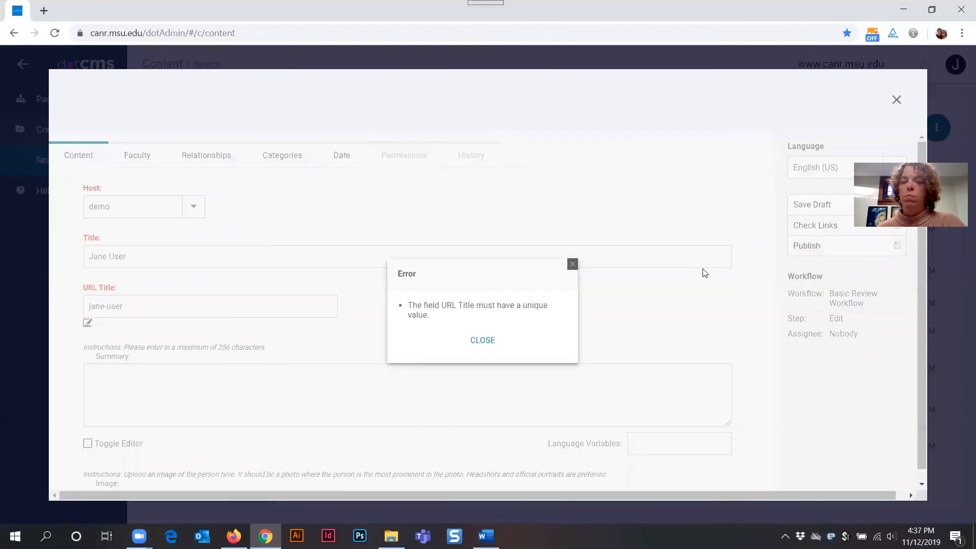
click(480, 342)
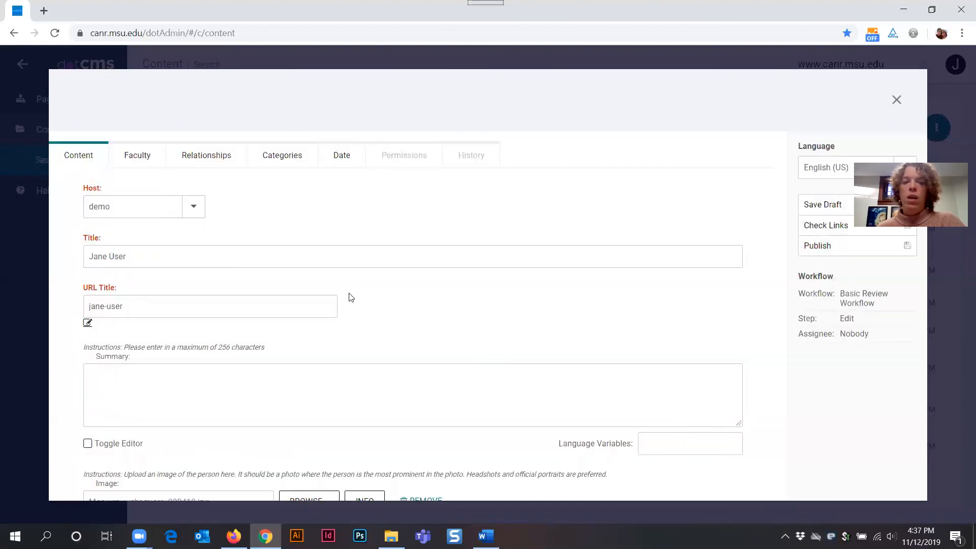
click(133, 301)
text(2)
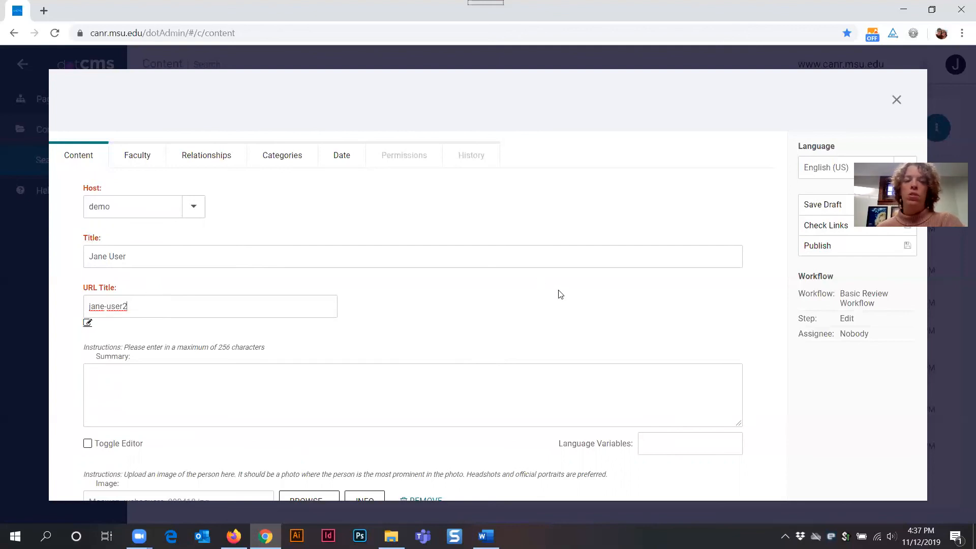
click(827, 250)
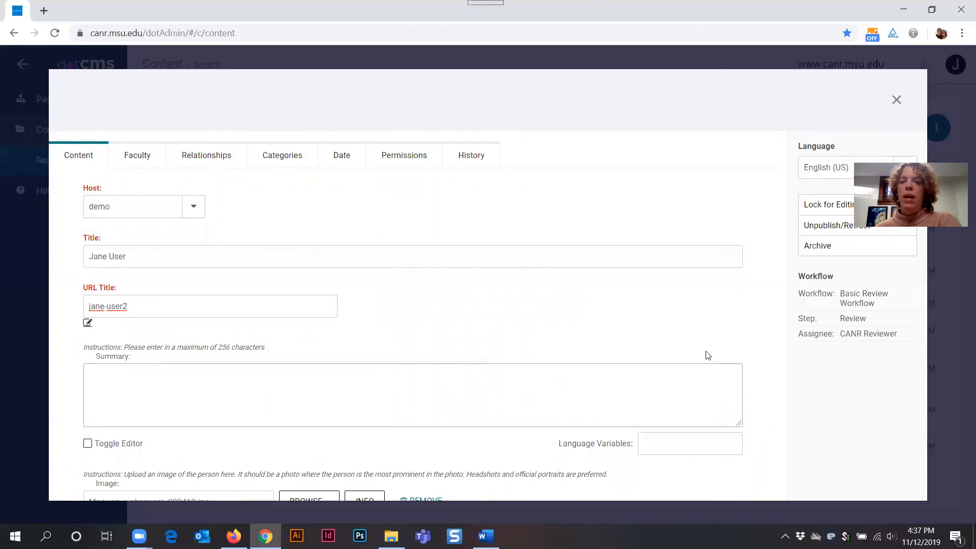
click(809, 207)
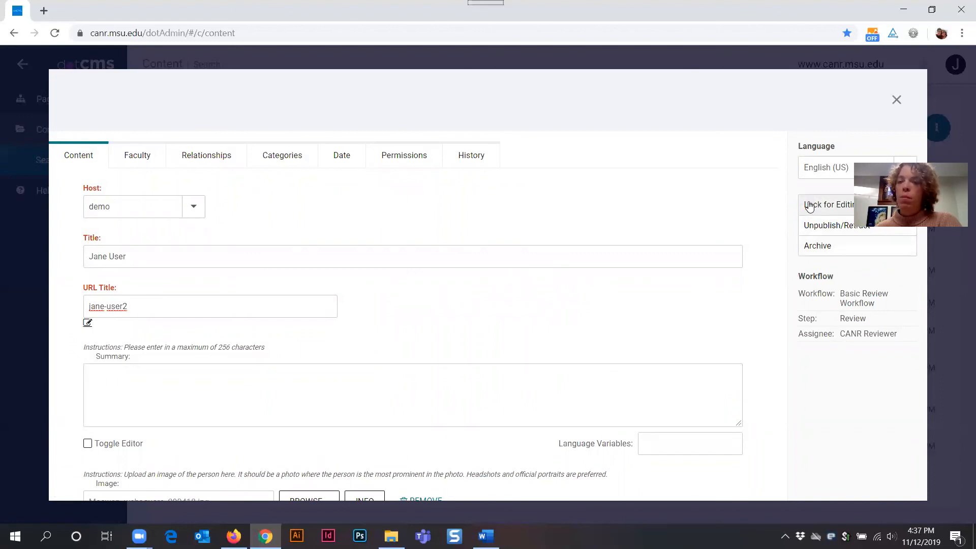
Step: Close the Jane User editor to return to the Person list in Content Search
click(897, 101)
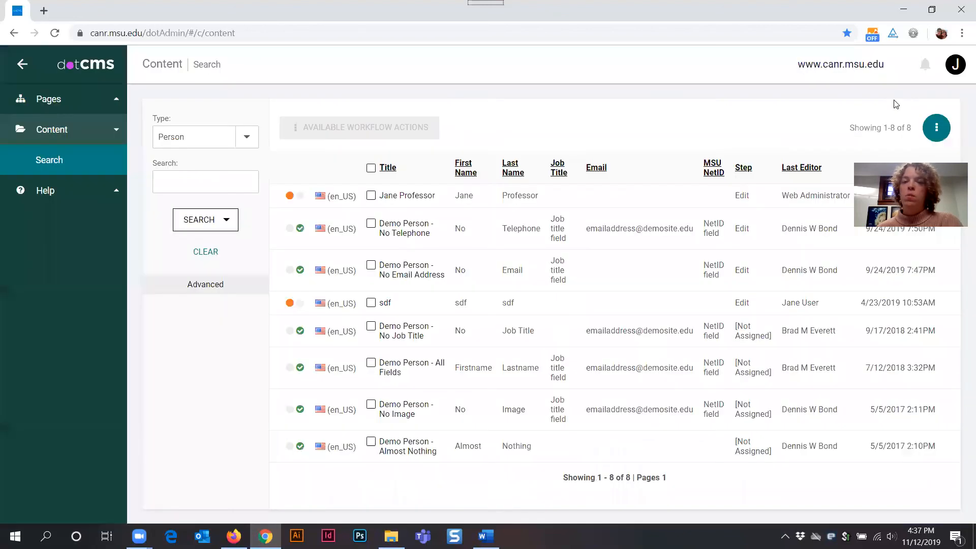